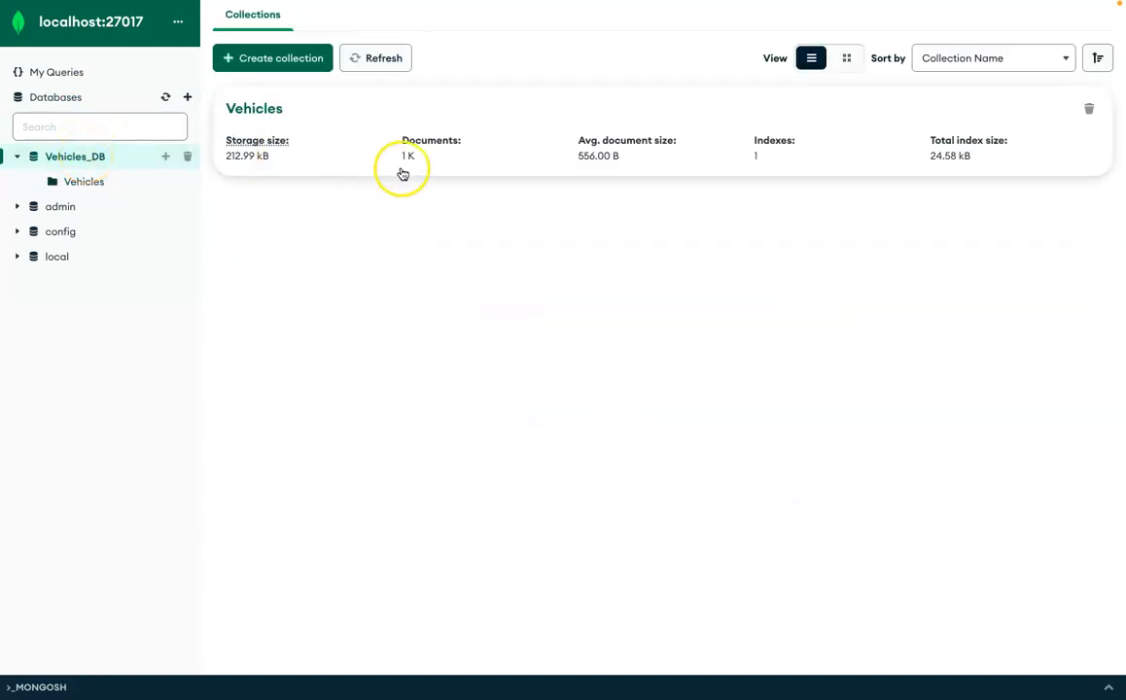
Open the Vehicles collection's aggregation builder, add a first pipeline stage and expand it to review the sample input documents
{"action": "left_click", "coordinate": [107, 192]}
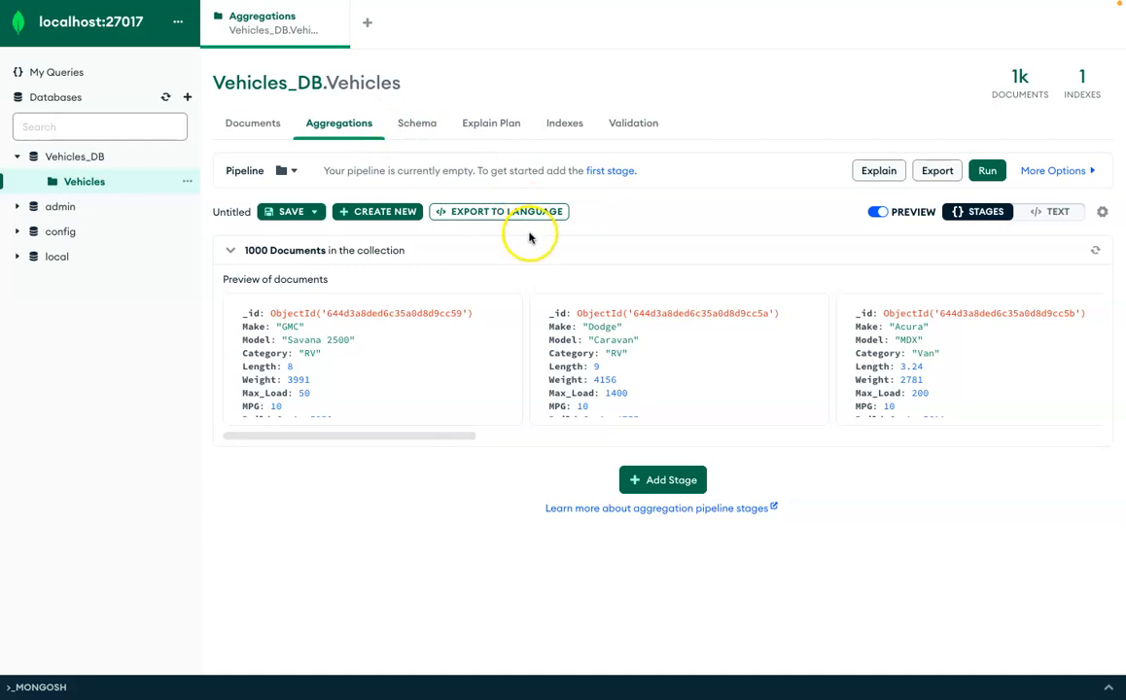
{"action": "left_click", "coordinate": [666, 481]}
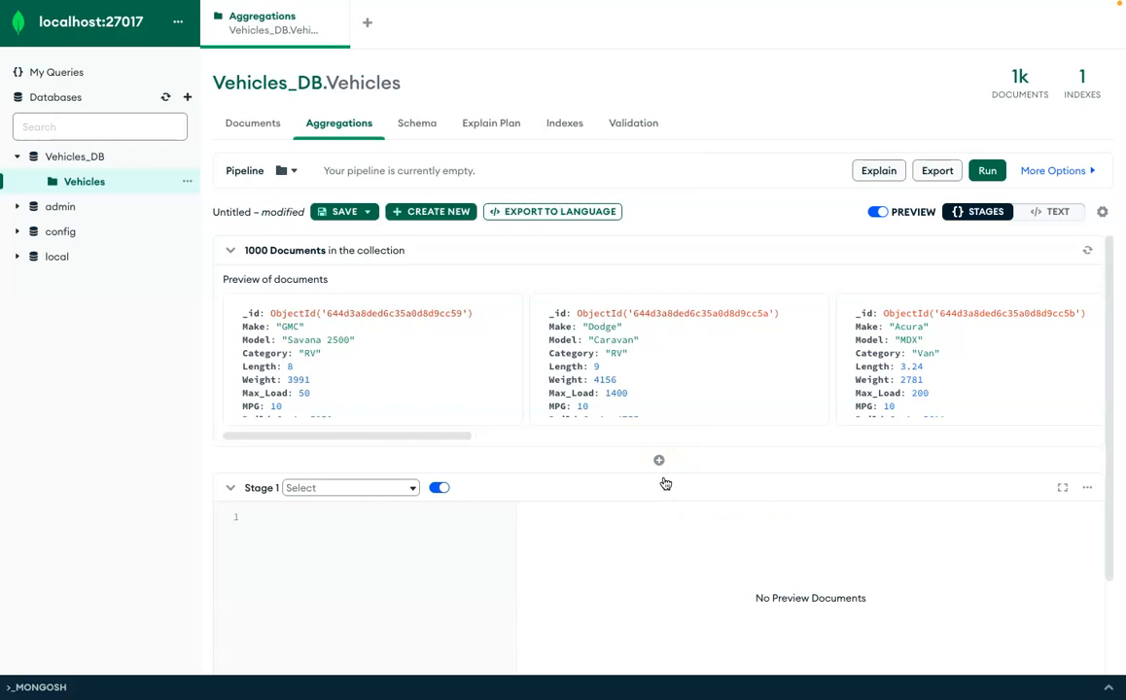
{"action": "left_click", "coordinate": [1064, 492]}
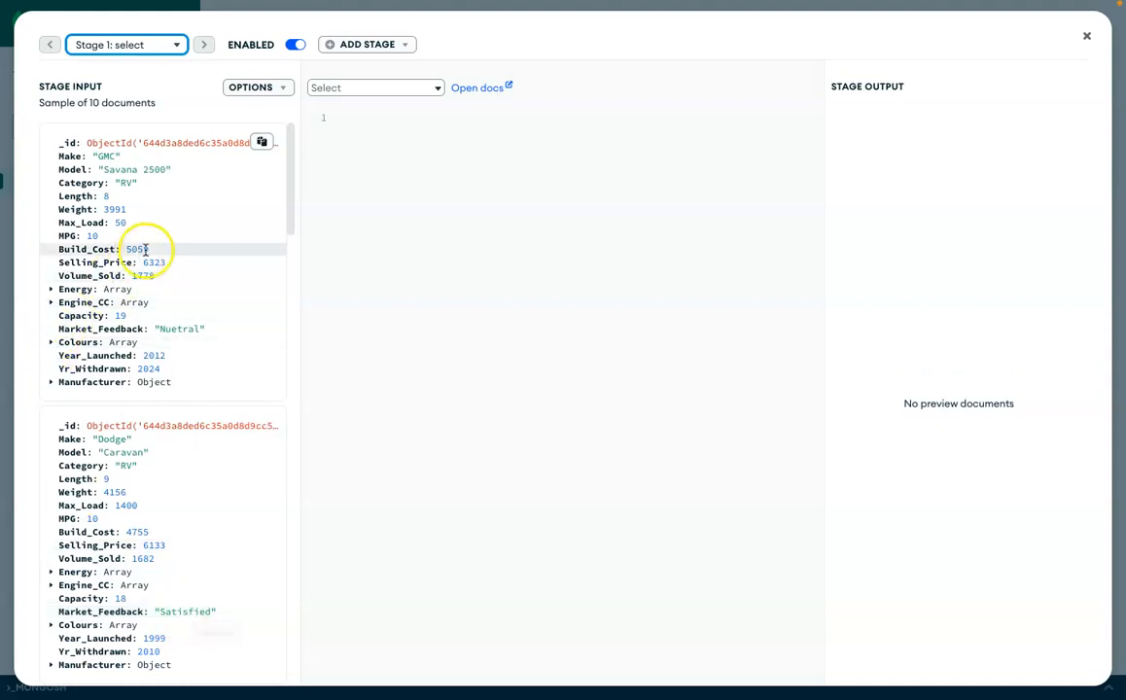
{"action": "scroll", "coordinate": [207, 388], "scroll_direction": "down", "scroll_amount": 3}
{"action": "scroll", "coordinate": [208, 389], "scroll_direction": "down", "scroll_amount": 5}
{"action": "scroll", "coordinate": [207, 388], "scroll_direction": "up", "scroll_amount": 8}
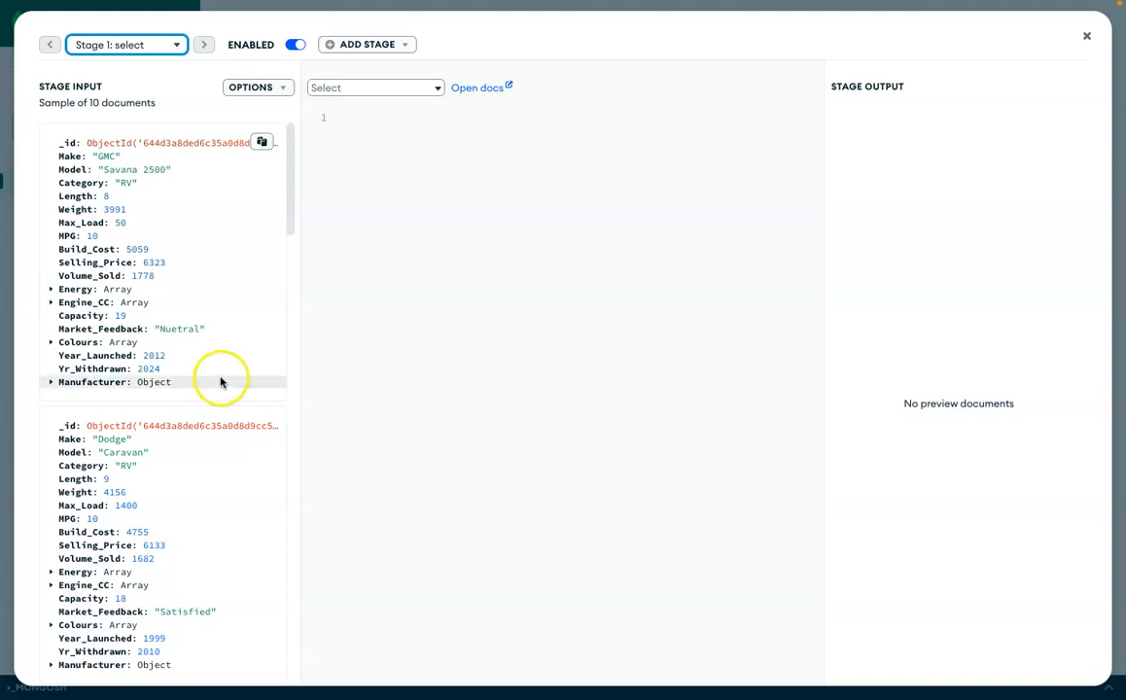
Switch to the PowerPoint presentation, leave the slide show and copy the $match code block from slide 10
{"action": "key", "text": "super+Tab"}
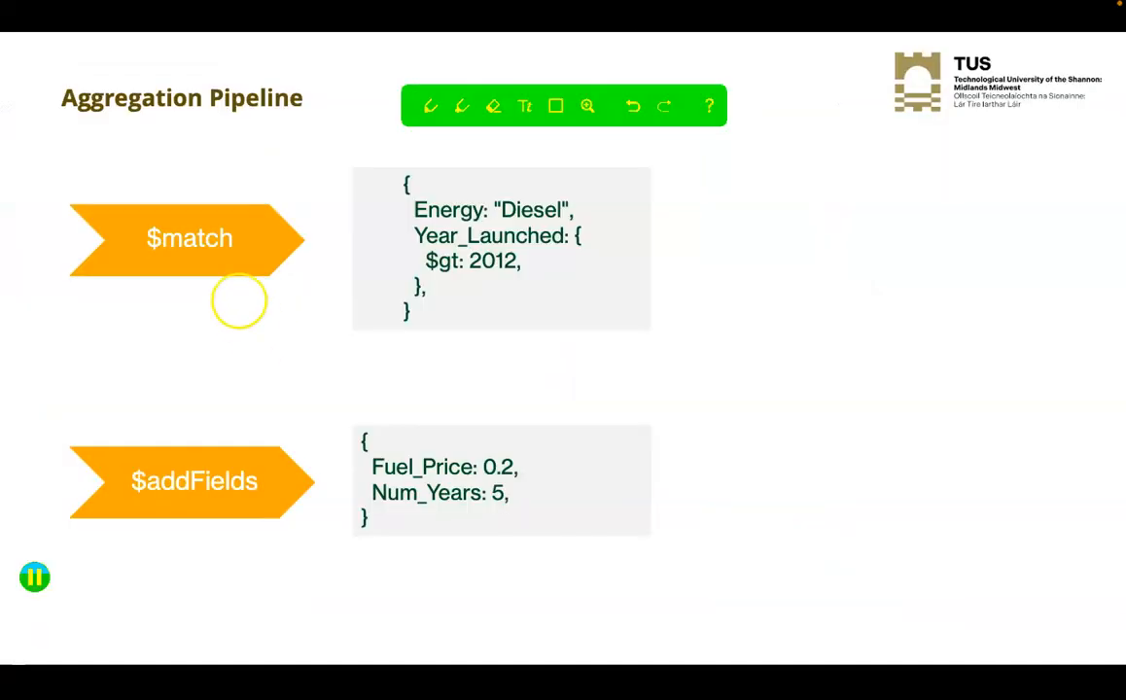
{"action": "left_click", "coordinate": [489, 307]}
{"action": "key", "text": "Left"}
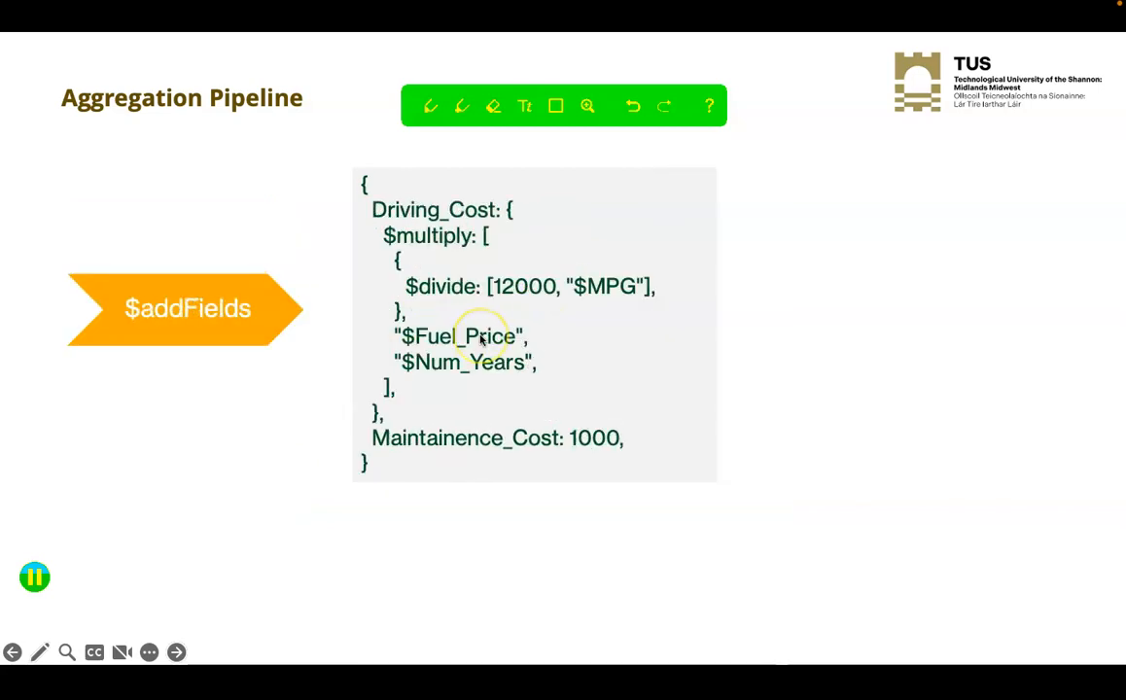
{"action": "key", "text": "Escape"}
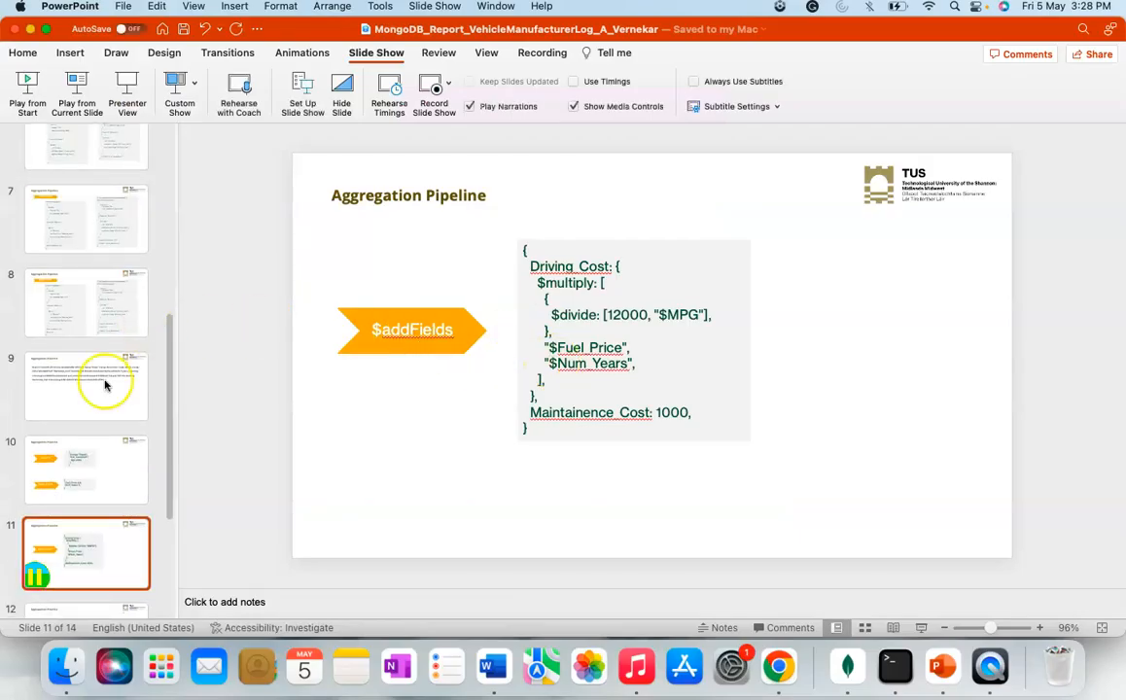
{"action": "left_click", "coordinate": [83, 446]}
{"action": "left_click", "coordinate": [591, 322]}
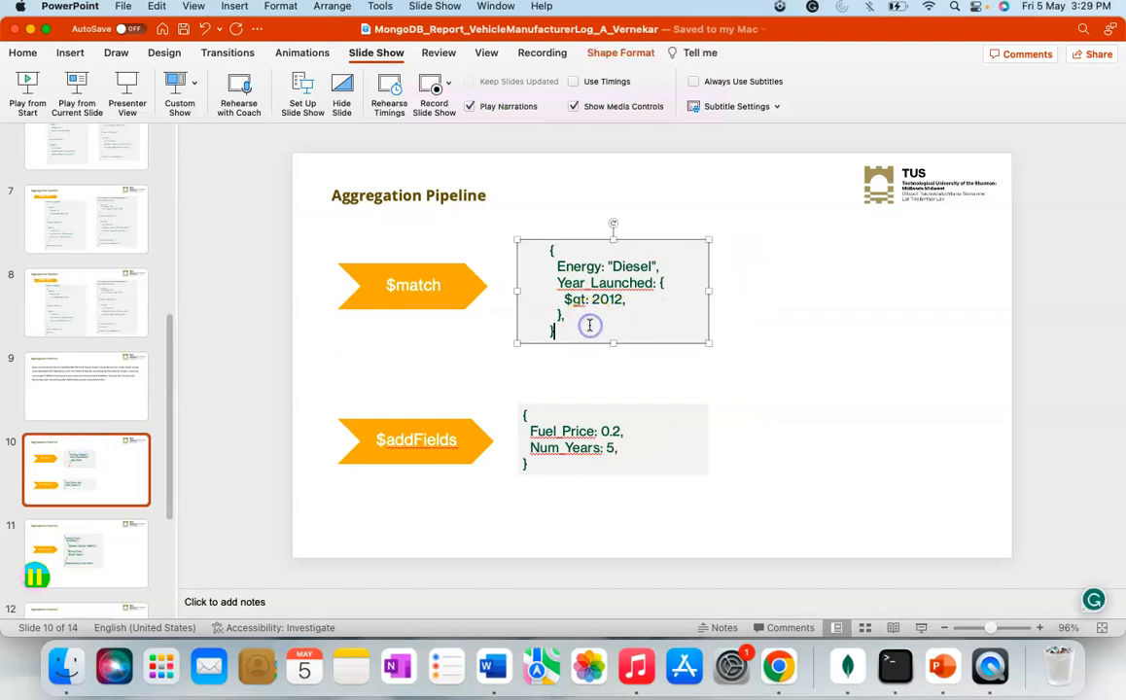
{"action": "key", "text": "super+a"}
{"action": "key", "text": "super+c"}
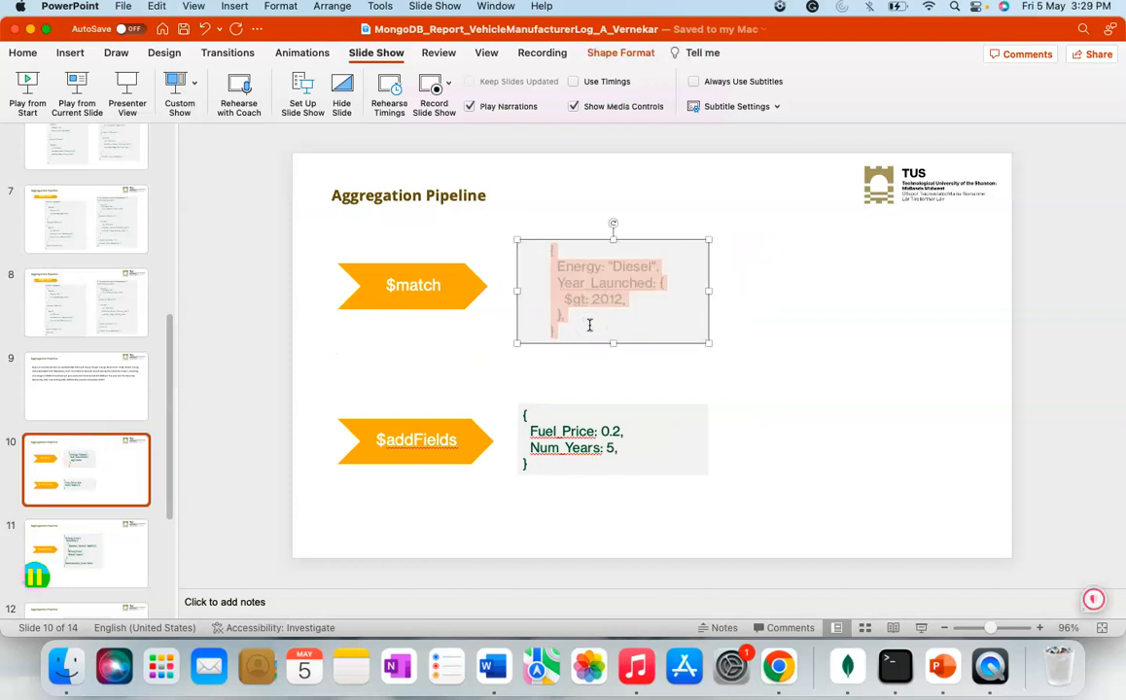
Back in MongoDB Compass, set Stage 1 to $match with Energy "Diesel" and Year_Launched $gt 2012 using the copied code
{"action": "key", "text": "super+Tab"}
{"action": "left_click", "coordinate": [369, 87]}
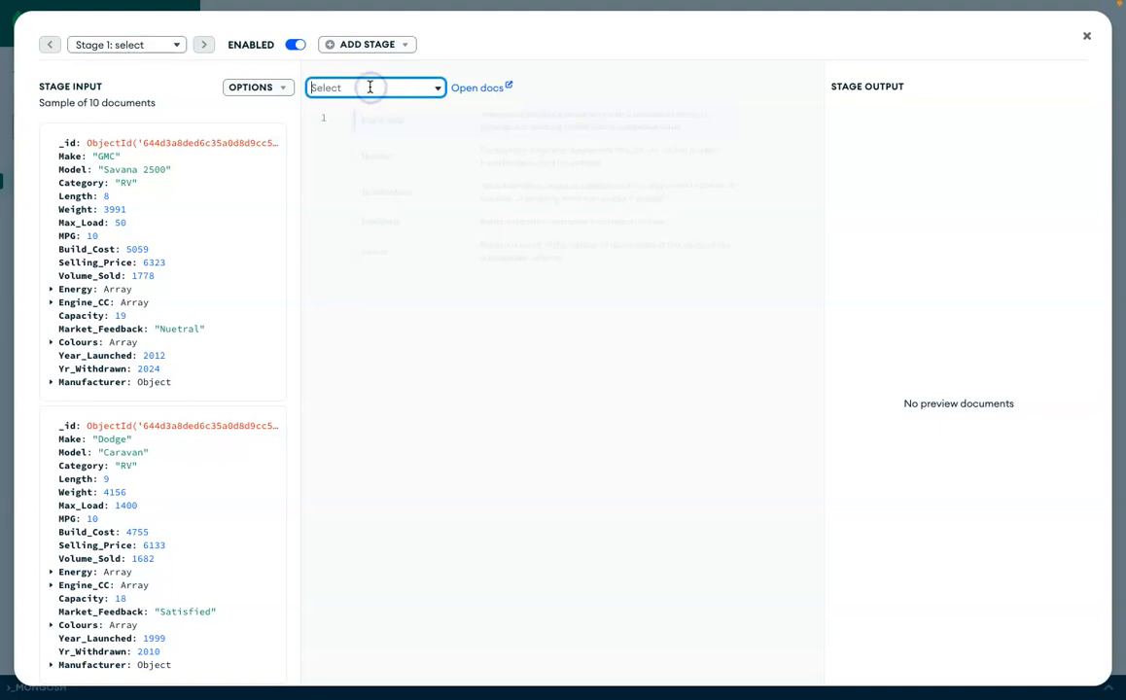
{"action": "type", "text": "match"}
{"action": "left_click", "coordinate": [407, 128]}
{"action": "key", "text": "ctrl+a"}
{"action": "key", "text": "ctrl+v"}
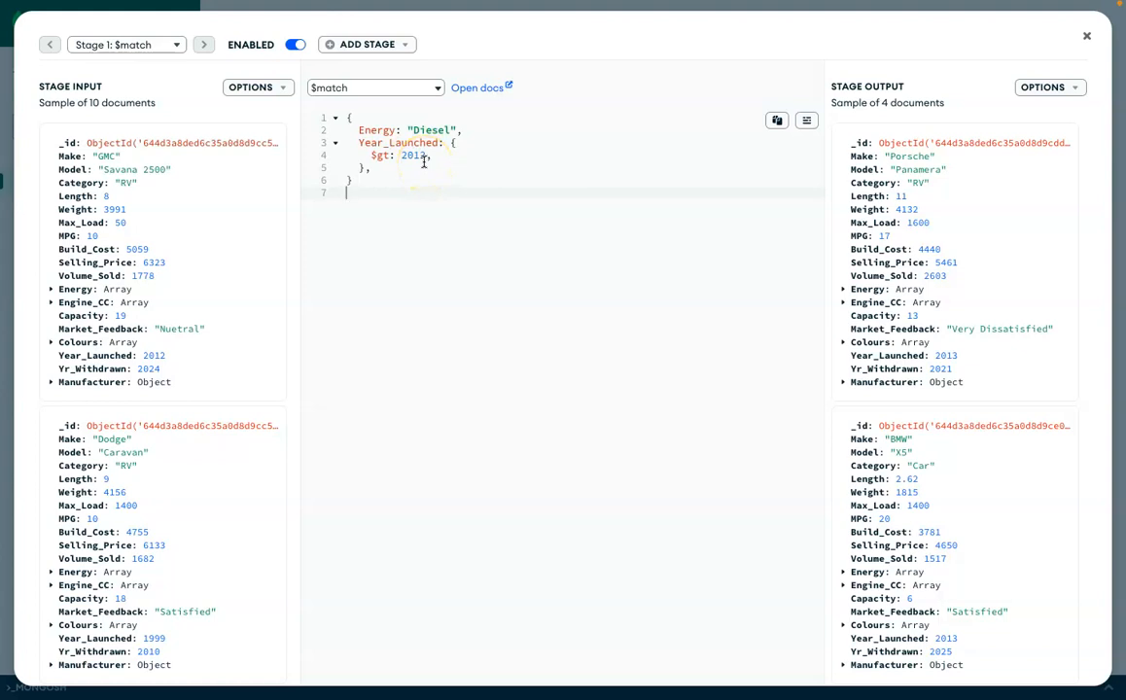
Check the Year_Launched values of the documents in the $match stage output
{"action": "double_click", "coordinate": [945, 355]}
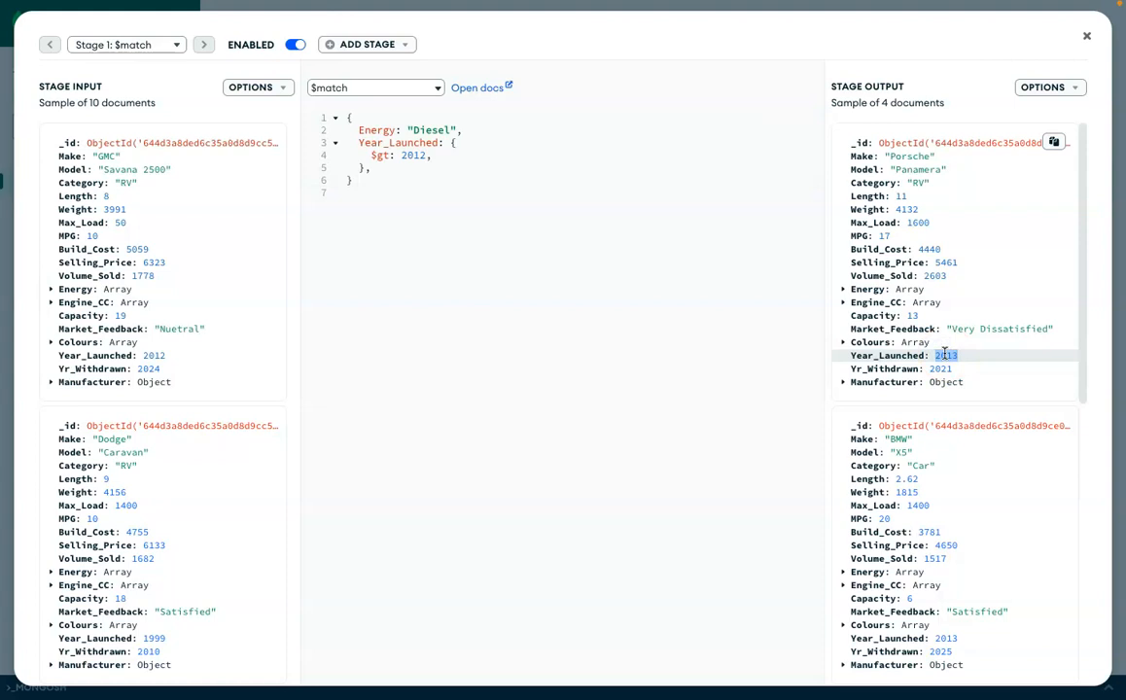
{"action": "scroll", "coordinate": [946, 355], "scroll_direction": "down", "scroll_amount": 3}
{"action": "double_click", "coordinate": [943, 451]}
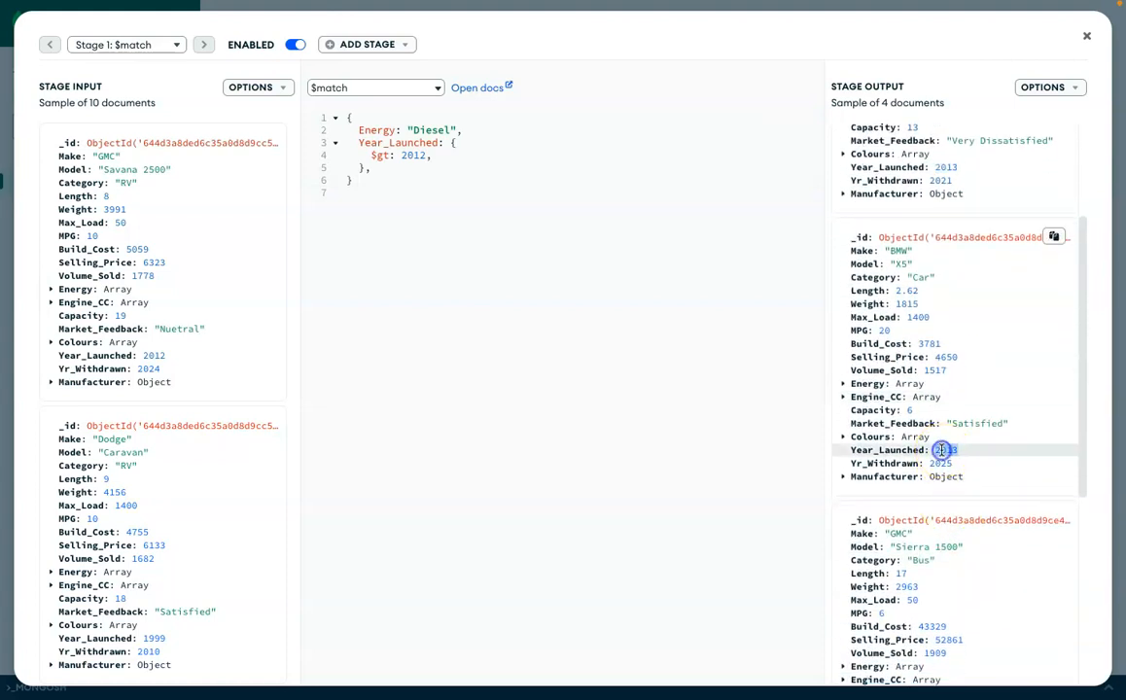
{"action": "scroll", "coordinate": [943, 450], "scroll_direction": "down", "scroll_amount": 3}
{"action": "double_click", "coordinate": [948, 545]}
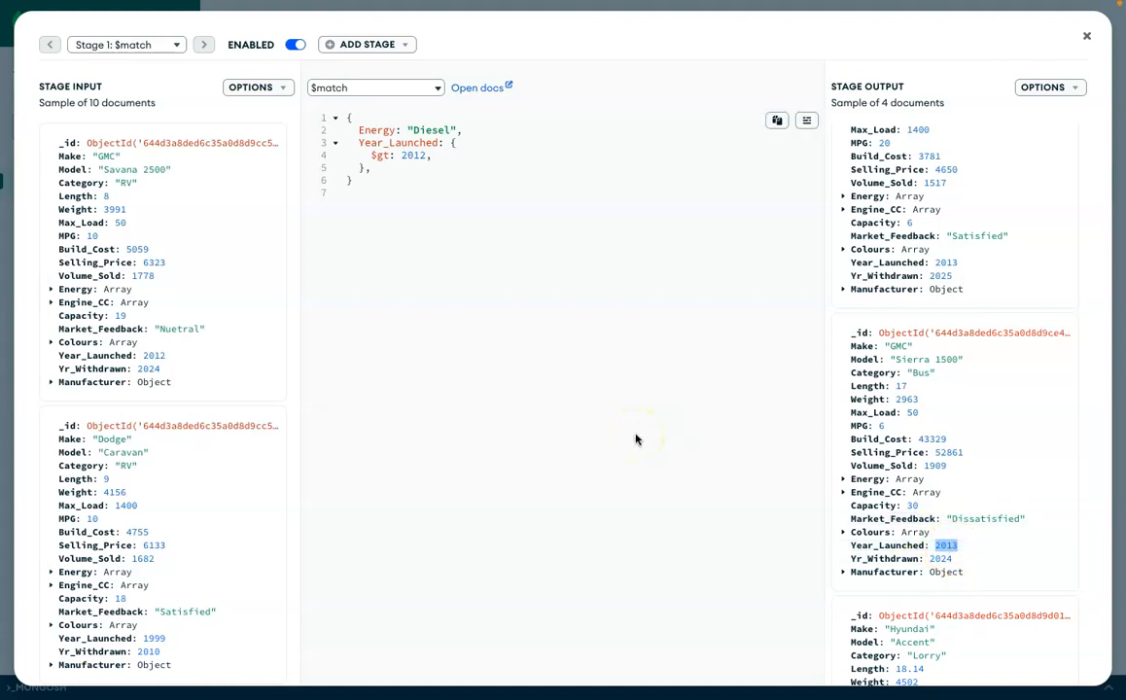
Add a new stage after $match, review the $match output documents once more and return to Stage 2
{"action": "left_click", "coordinate": [370, 46]}
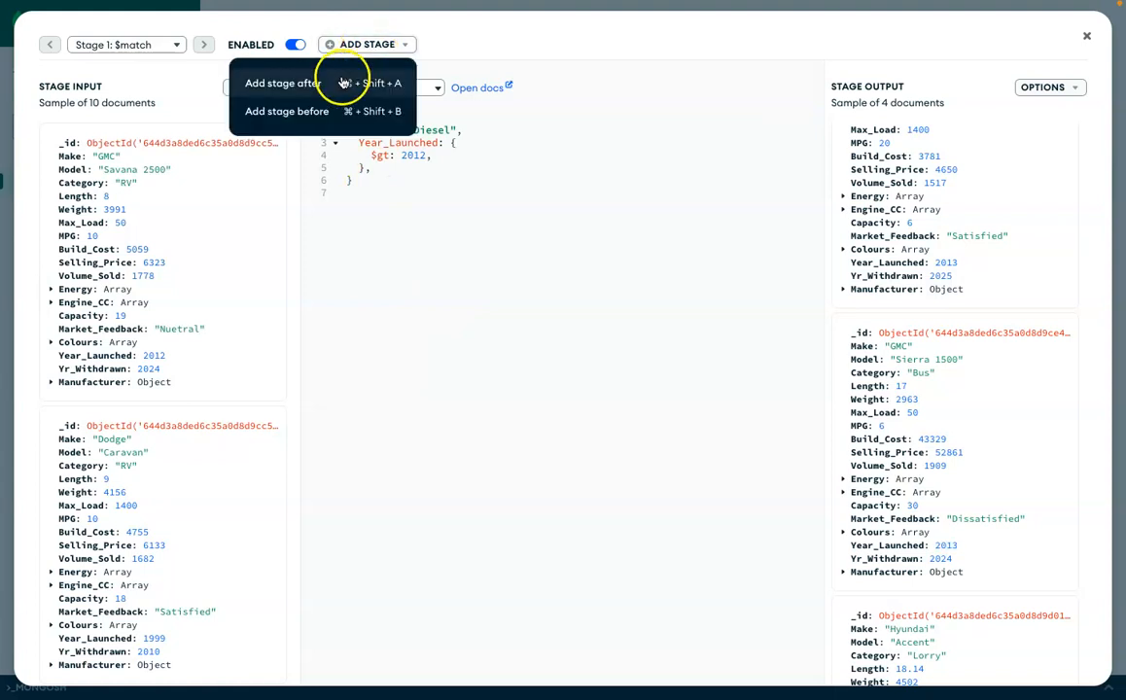
{"action": "left_click", "coordinate": [342, 84]}
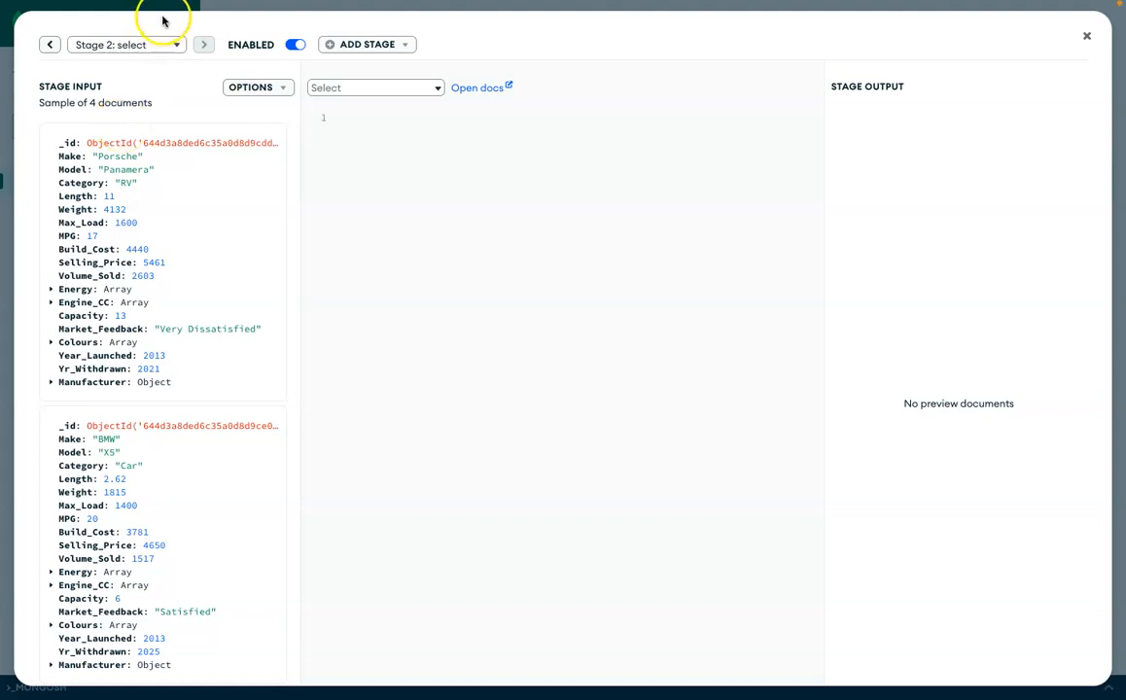
{"action": "left_click", "coordinate": [49, 45]}
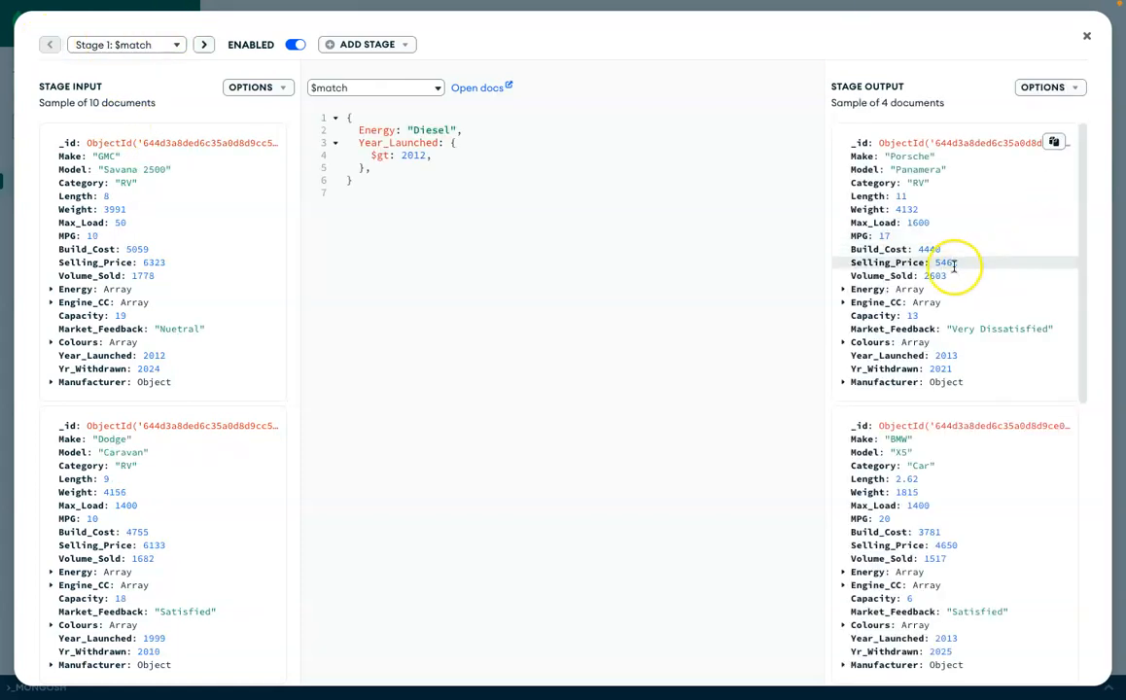
{"action": "scroll", "coordinate": [954, 265], "scroll_direction": "down", "scroll_amount": 5}
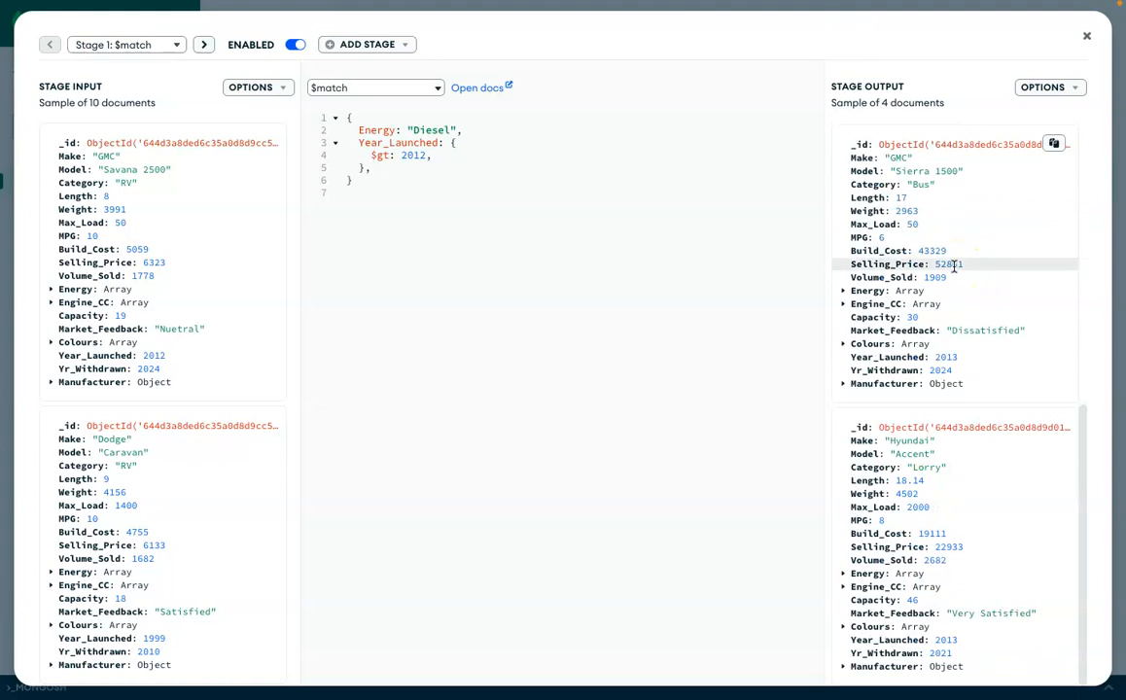
{"action": "scroll", "coordinate": [954, 266], "scroll_direction": "up", "scroll_amount": 5}
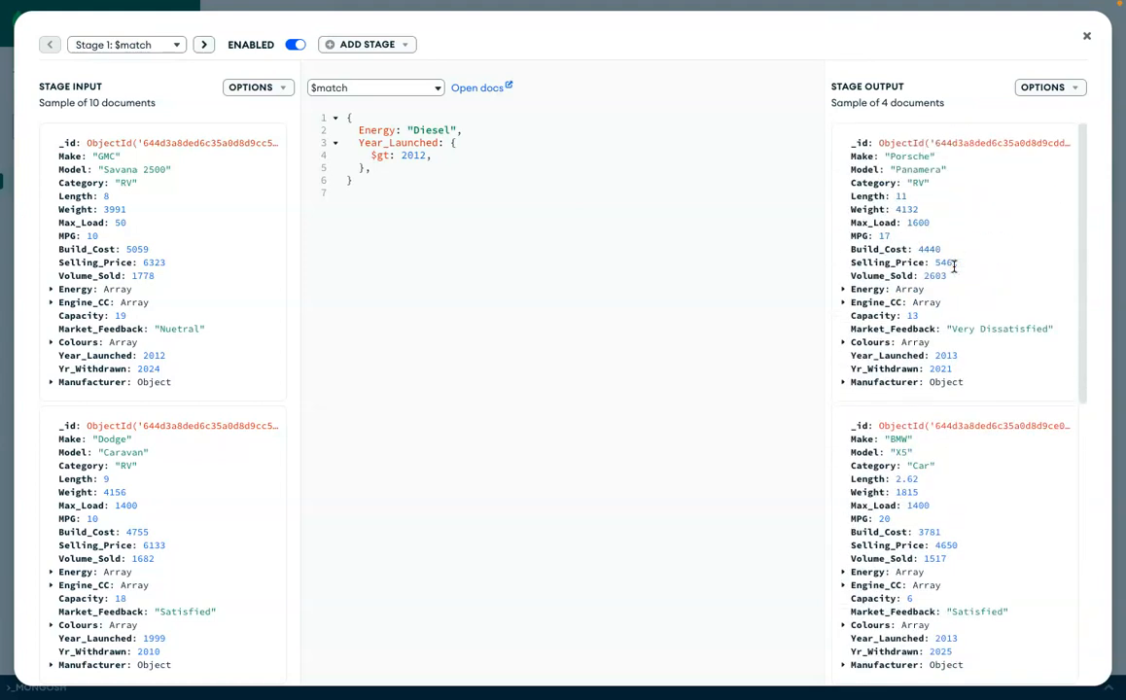
{"action": "left_click", "coordinate": [206, 46]}
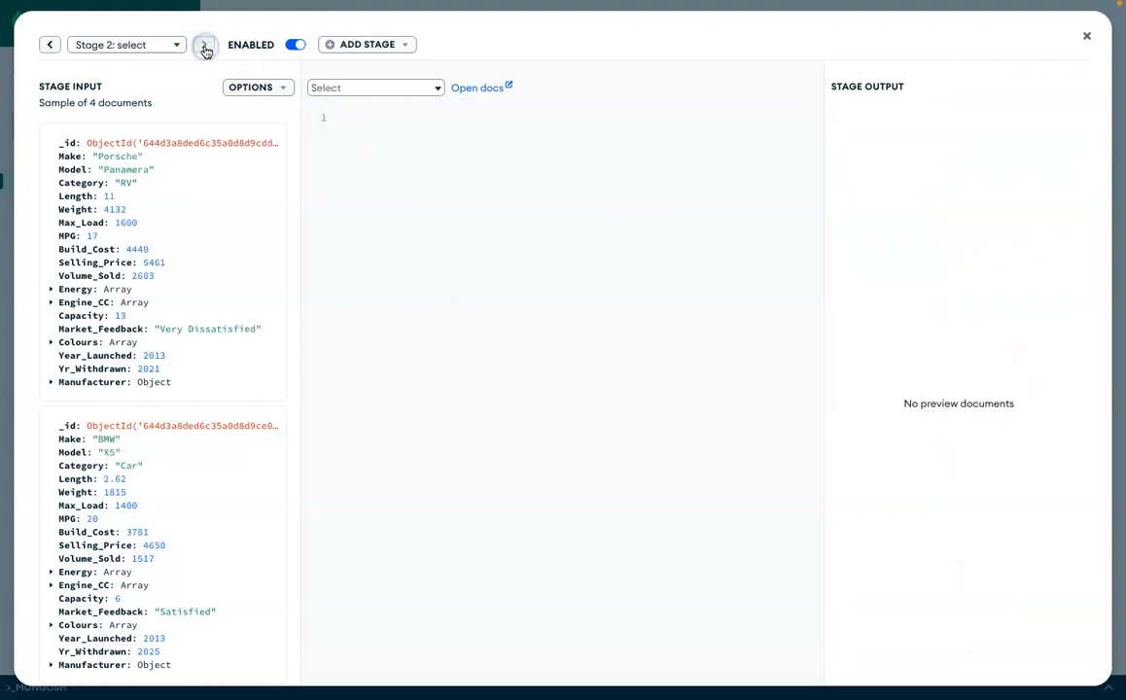
Switch to PowerPoint and copy the $addFields code block with Fuel_Price and Num_Years from slide 10
{"action": "left_click", "coordinate": [404, 176]}
{"action": "key", "text": "ctrl+Left"}
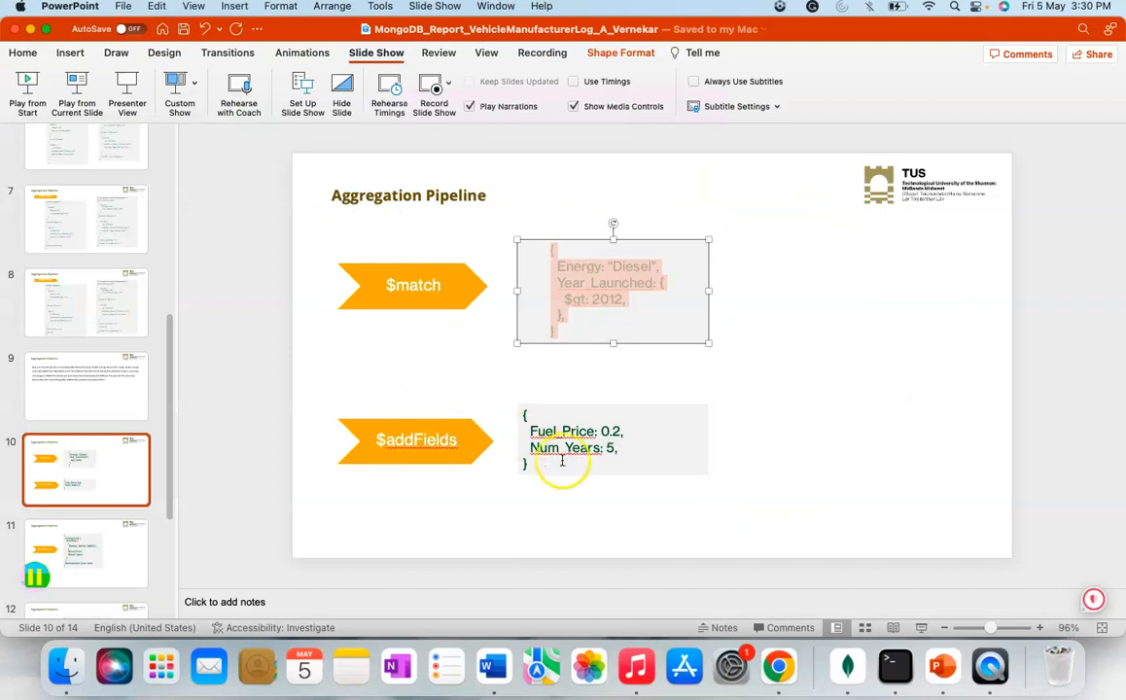
{"action": "left_click_drag", "start_coordinate": [541, 465], "coordinate": [520, 408]}
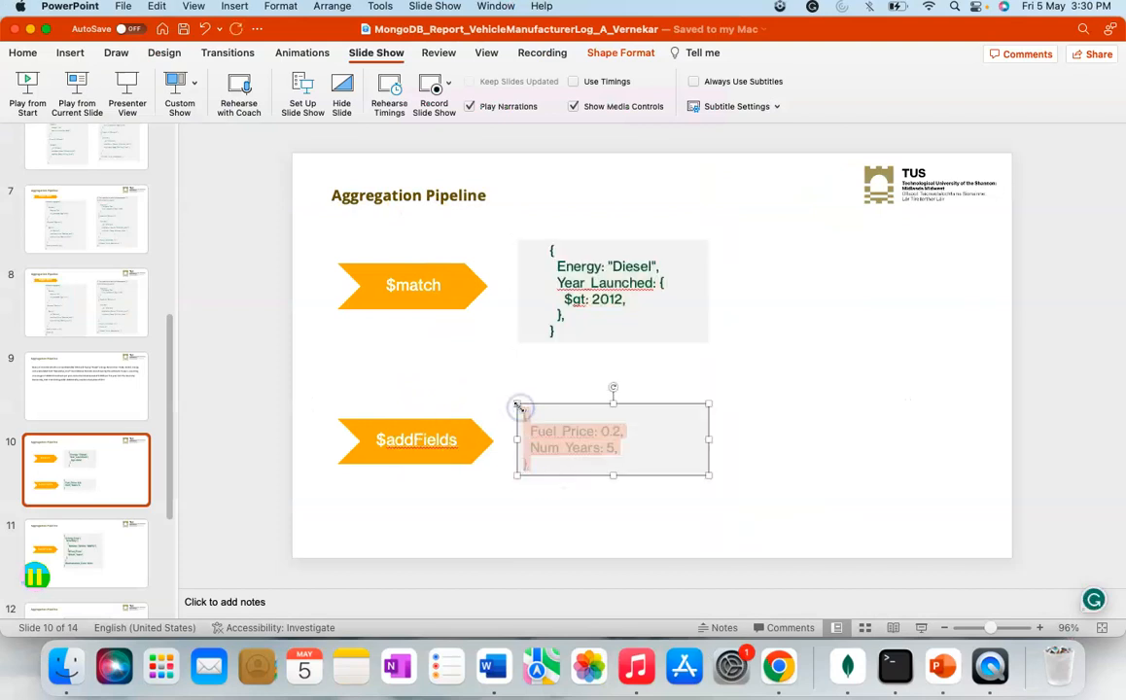
Back in MongoDB Compass, set Stage 2 to $addFields with Fuel_Price 0.2 and Num_Years 5 using the copied code
{"action": "key", "text": "ctrl+Right"}
{"action": "left_click", "coordinate": [372, 129]}
{"action": "left_click", "coordinate": [370, 90]}
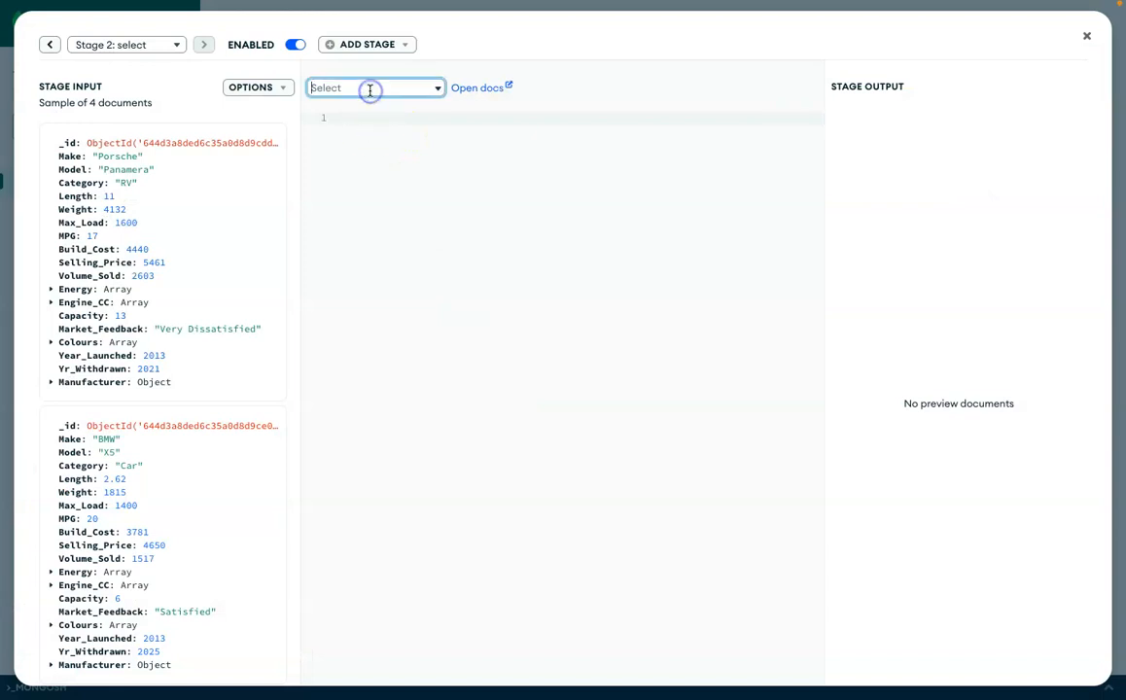
{"action": "type", "text": "add"}
{"action": "left_click", "coordinate": [389, 141]}
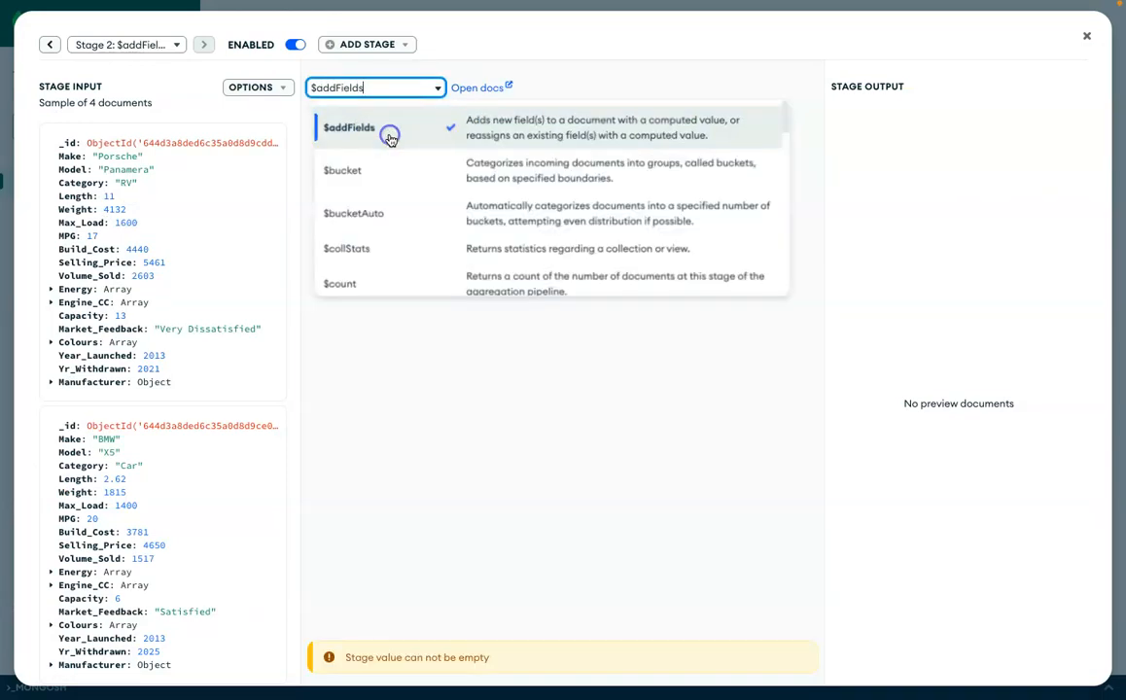
{"action": "key", "text": "ctrl+a"}
{"action": "key", "text": "ctrl+v"}
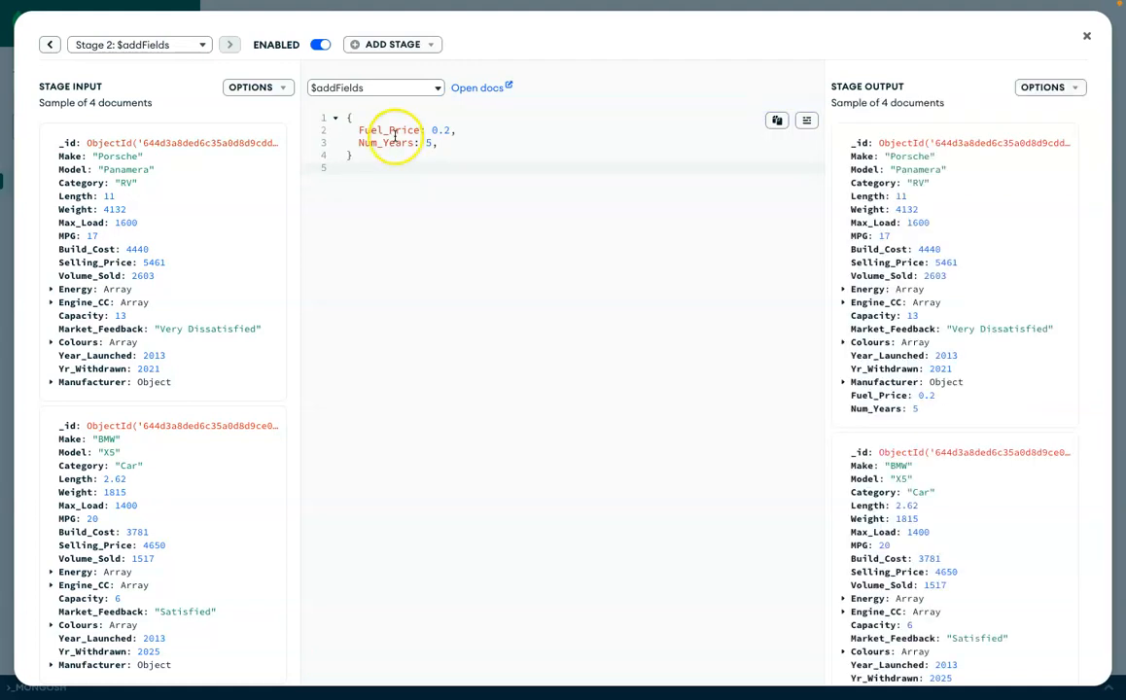
Examine the Fuel_Price and Num_Years definitions in the $addFields code and the added fields in the stage output documents
{"action": "double_click", "coordinate": [387, 130]}
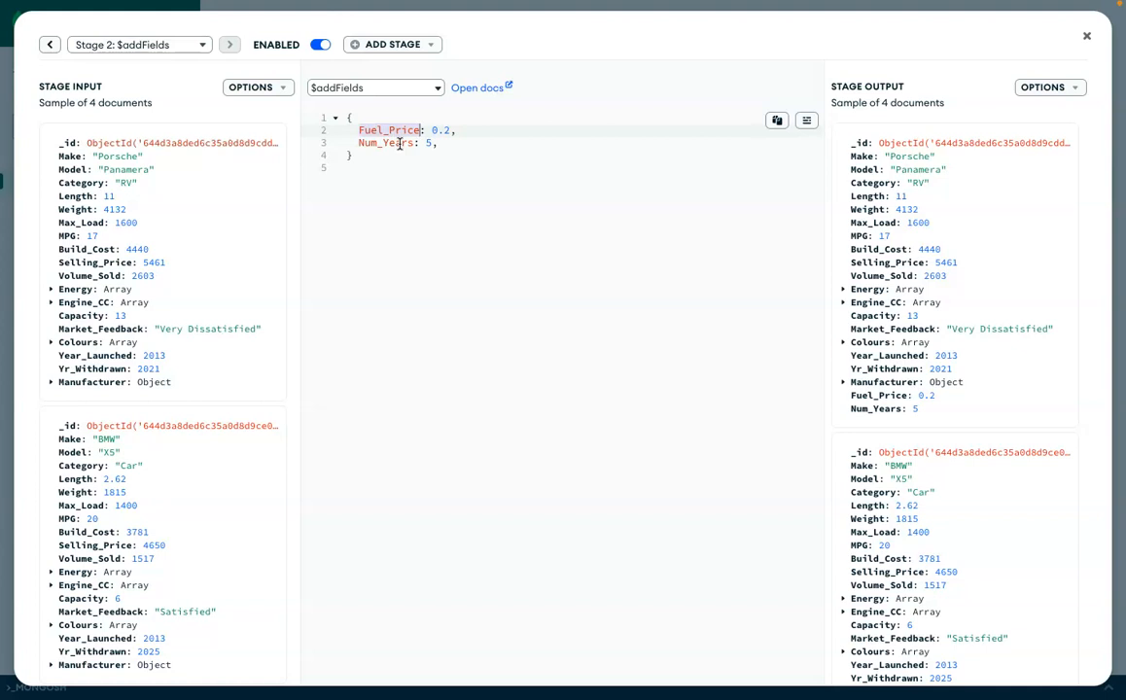
{"action": "double_click", "coordinate": [398, 143]}
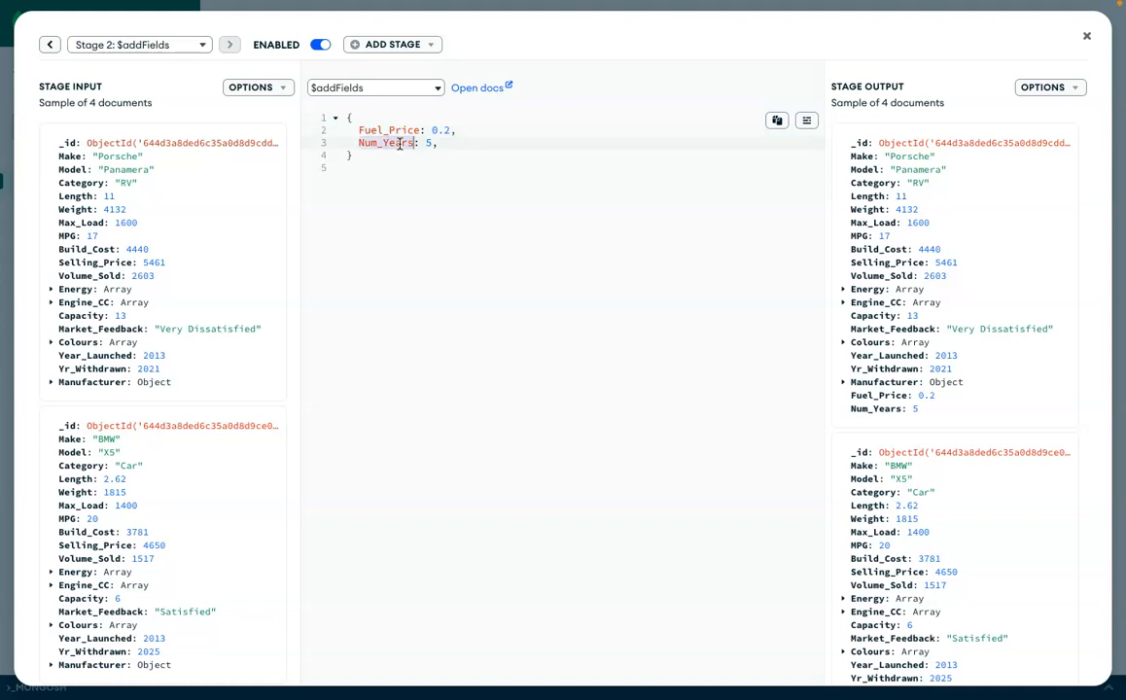
{"action": "left_click_drag", "start_coordinate": [370, 157], "coordinate": [343, 114]}
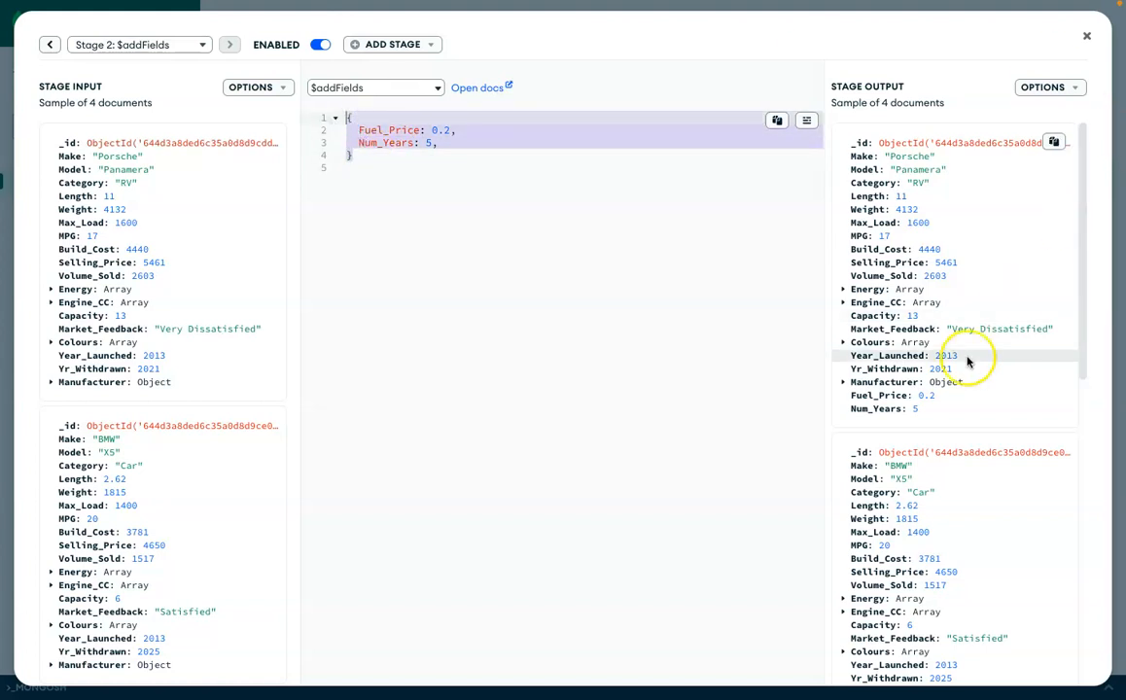
{"action": "scroll", "coordinate": [967, 352], "scroll_direction": "down", "scroll_amount": 4}
{"action": "scroll", "coordinate": [968, 353], "scroll_direction": "up", "scroll_amount": 4}
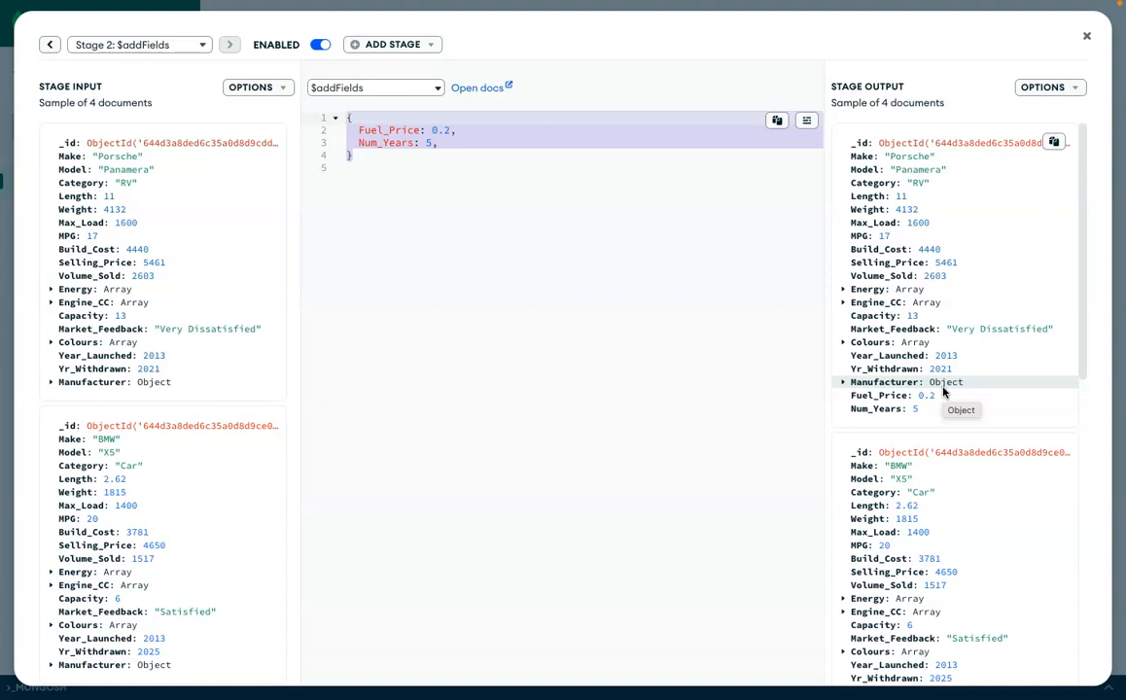
Switch to PowerPoint and copy the $addFields code block with Driving_Cost and Maintainence_Cost from slide 11
{"action": "key", "text": "ctrl+Left"}
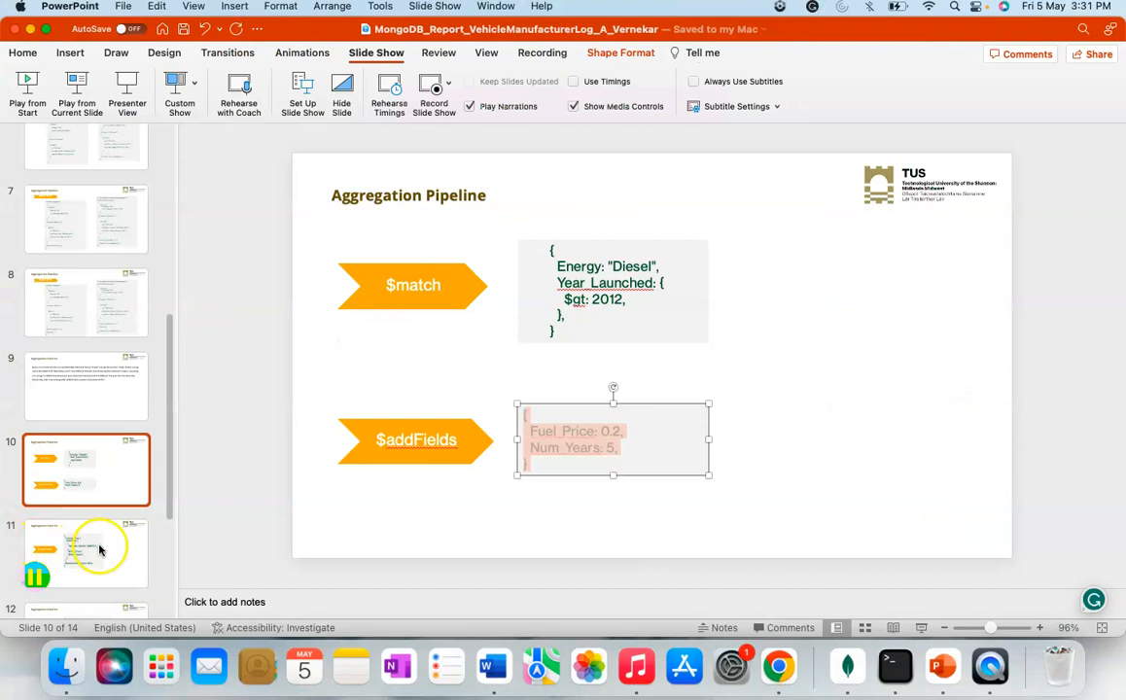
{"action": "left_click", "coordinate": [99, 550]}
{"action": "left_click_drag", "start_coordinate": [548, 430], "coordinate": [522, 255]}
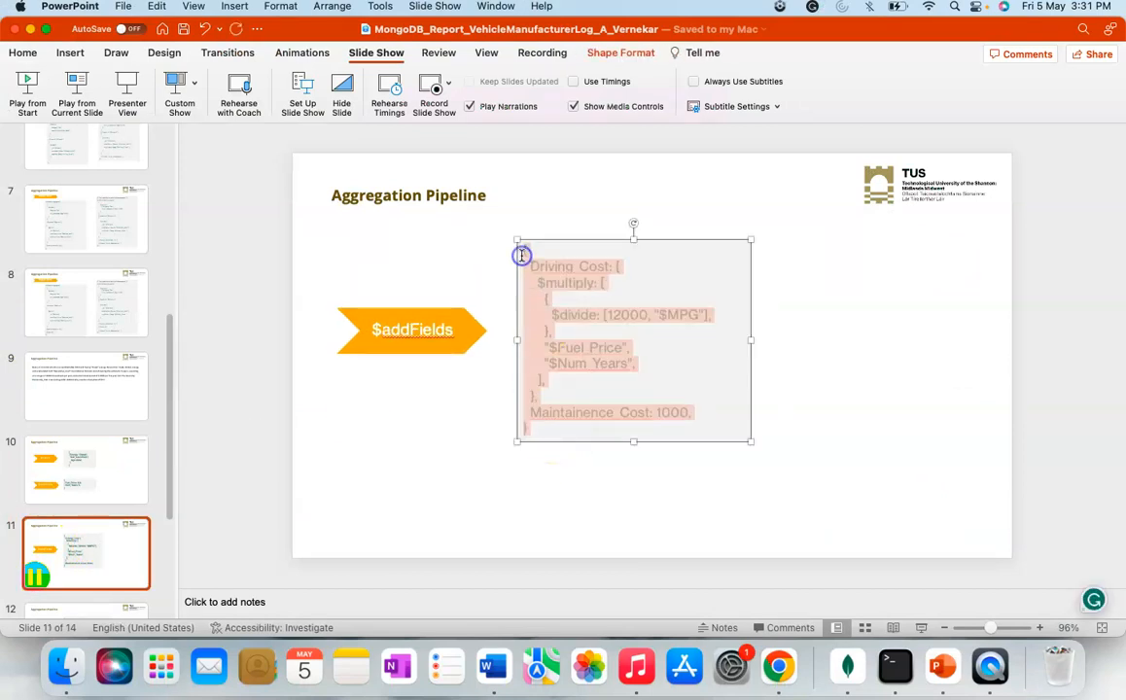
Back in MongoDB Compass, add an $addFields Stage 3 after Stage 2, using the copied code with the Driving_Cost formula and Maintainence_Cost 1000
{"action": "key", "text": "ctrl+Right"}
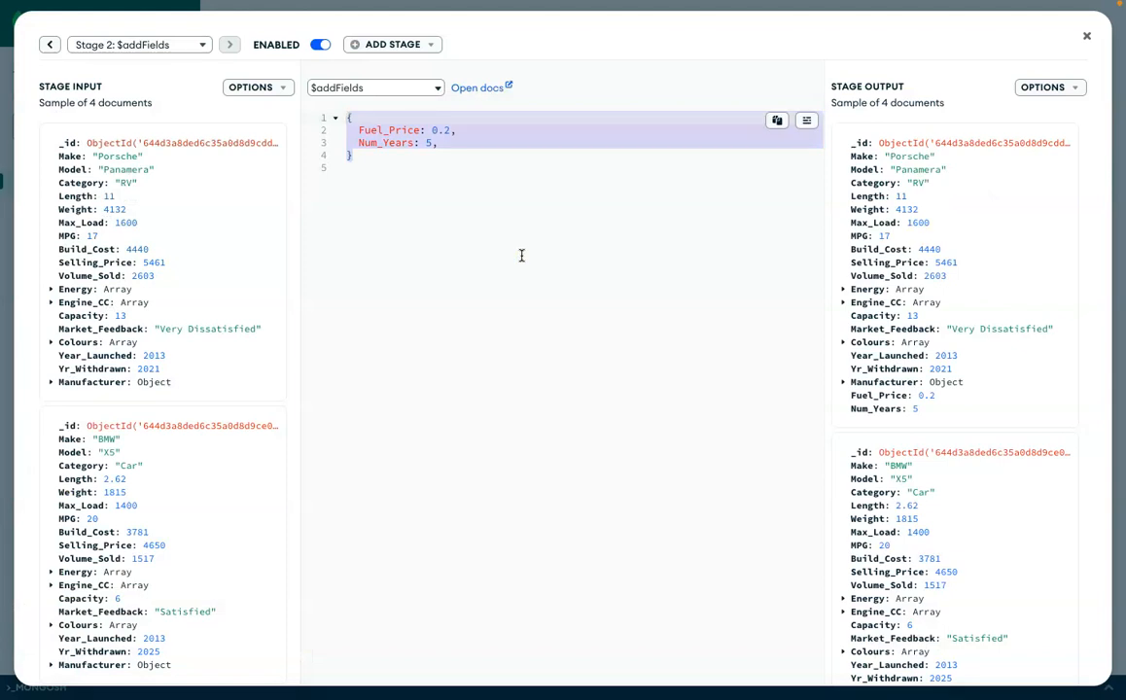
{"action": "left_click", "coordinate": [393, 45]}
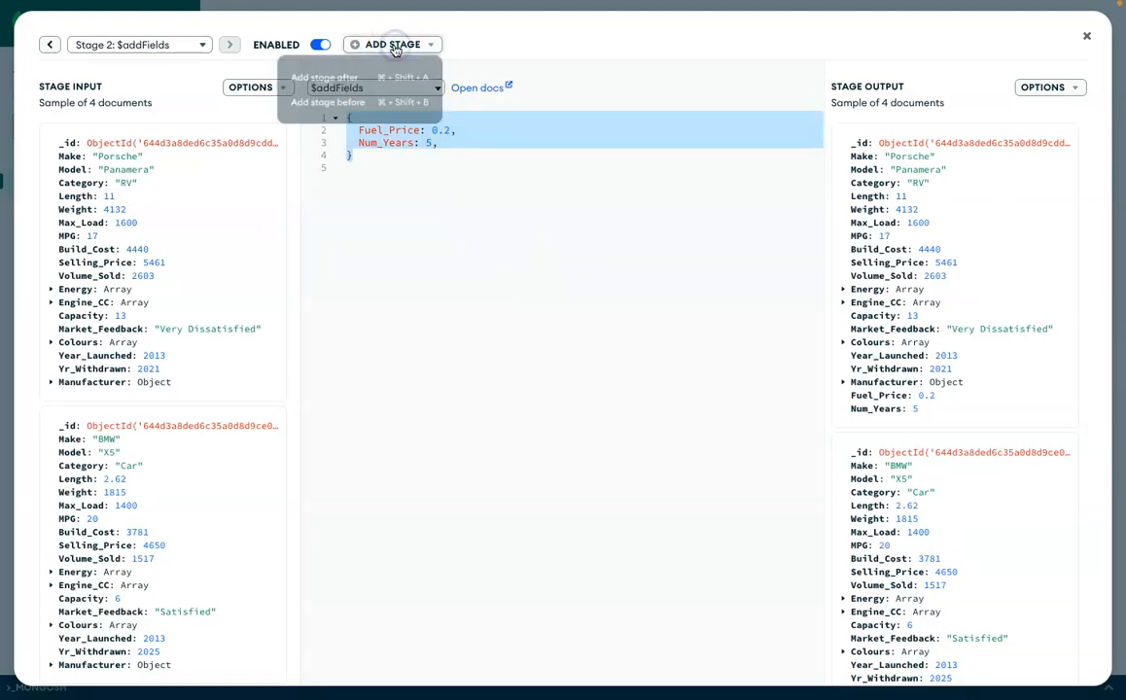
{"action": "left_click", "coordinate": [333, 77]}
{"action": "left_click", "coordinate": [324, 146]}
{"action": "left_click", "coordinate": [365, 92]}
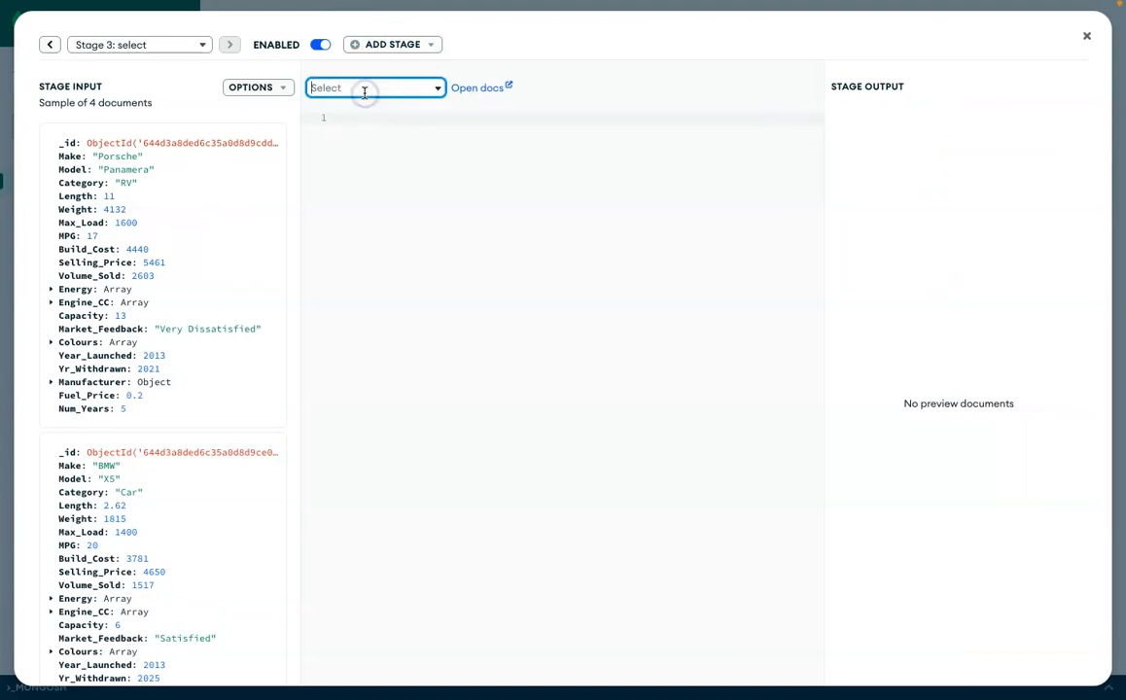
{"action": "type", "text": "add"}
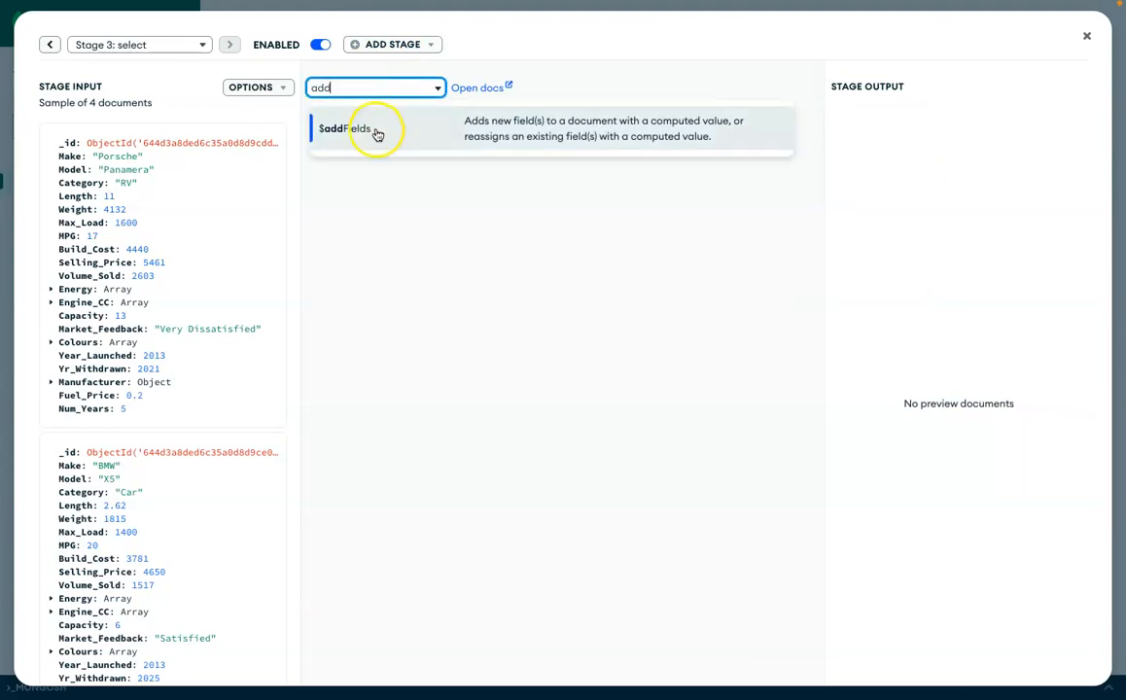
{"action": "left_click", "coordinate": [379, 135]}
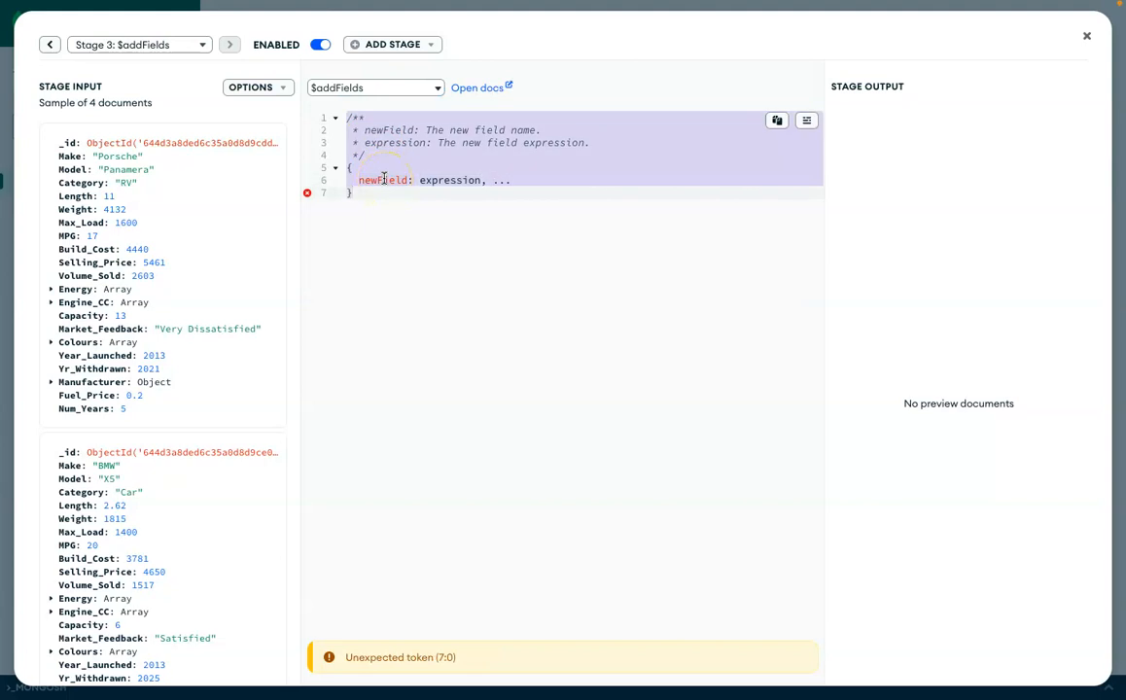
{"action": "type", "text": "{   Driving_Cost: {     $multiply: [       {         $divide: [12000, \"$MPG\"],       },       \"$Fuel_Price\",       \"$Num_Years\",     ],   },   Maintainence_Cost: 1000, }"}
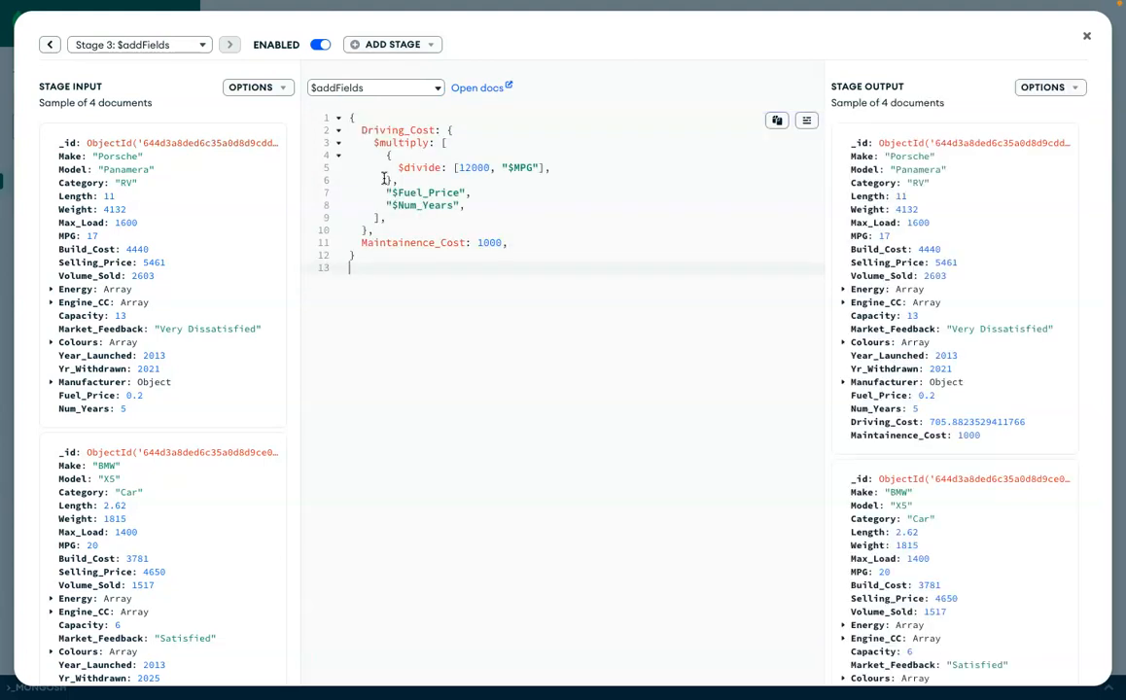
Examine the $multiply and $divide expressions behind Driving_Cost, the Maintainence_Cost definition, and both fields in the stage output documents
{"action": "left_click", "coordinate": [397, 134]}
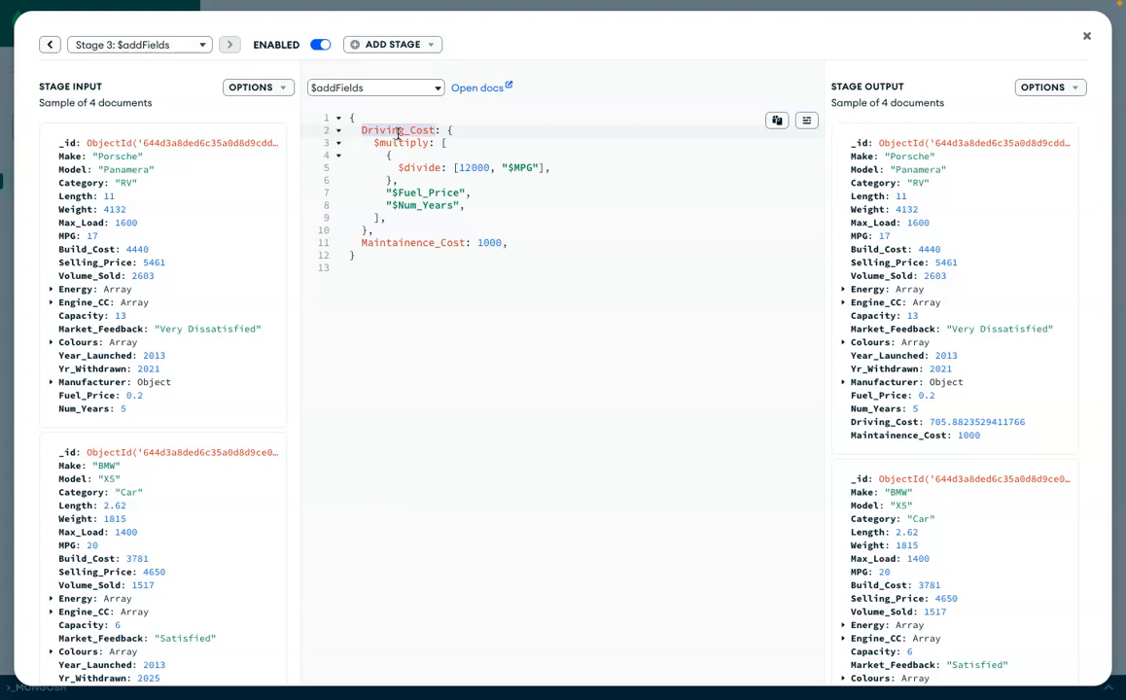
{"action": "double_click", "coordinate": [404, 144]}
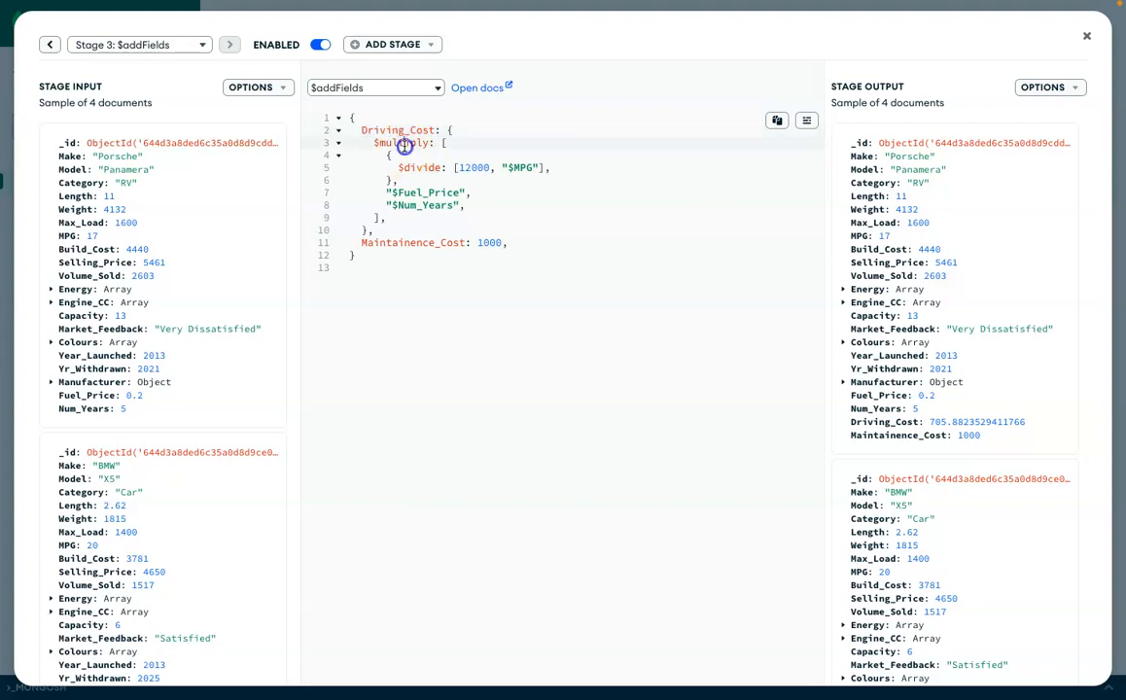
{"action": "left_click", "coordinate": [404, 144]}
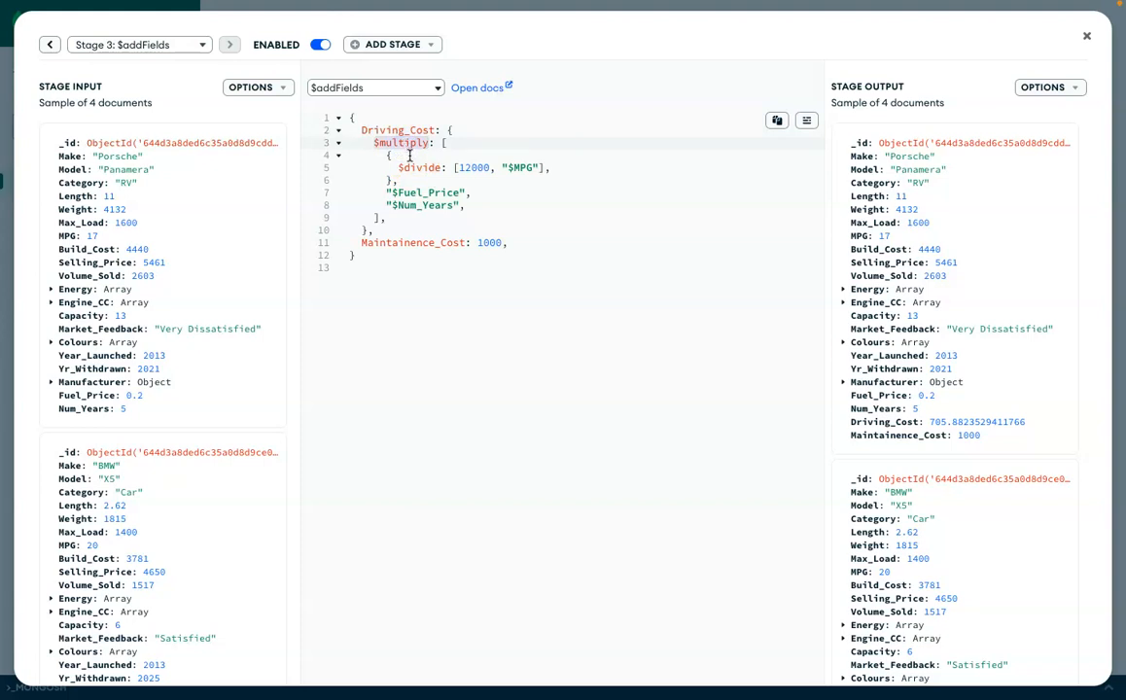
{"action": "left_click", "coordinate": [425, 206]}
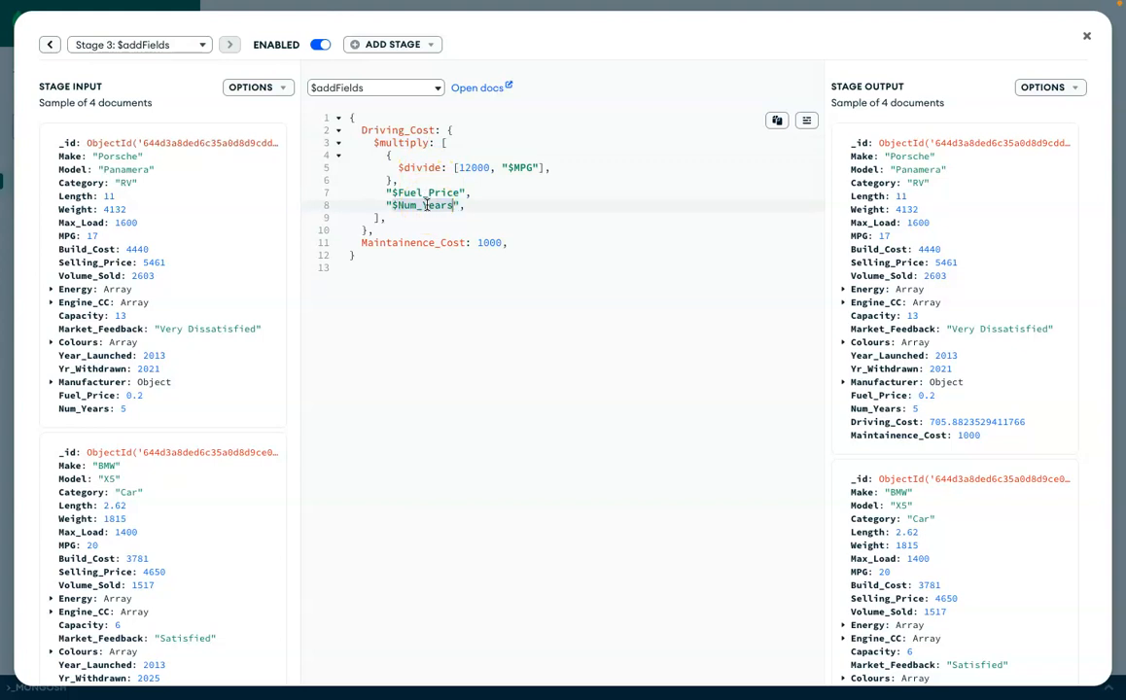
{"action": "left_click", "coordinate": [425, 192]}
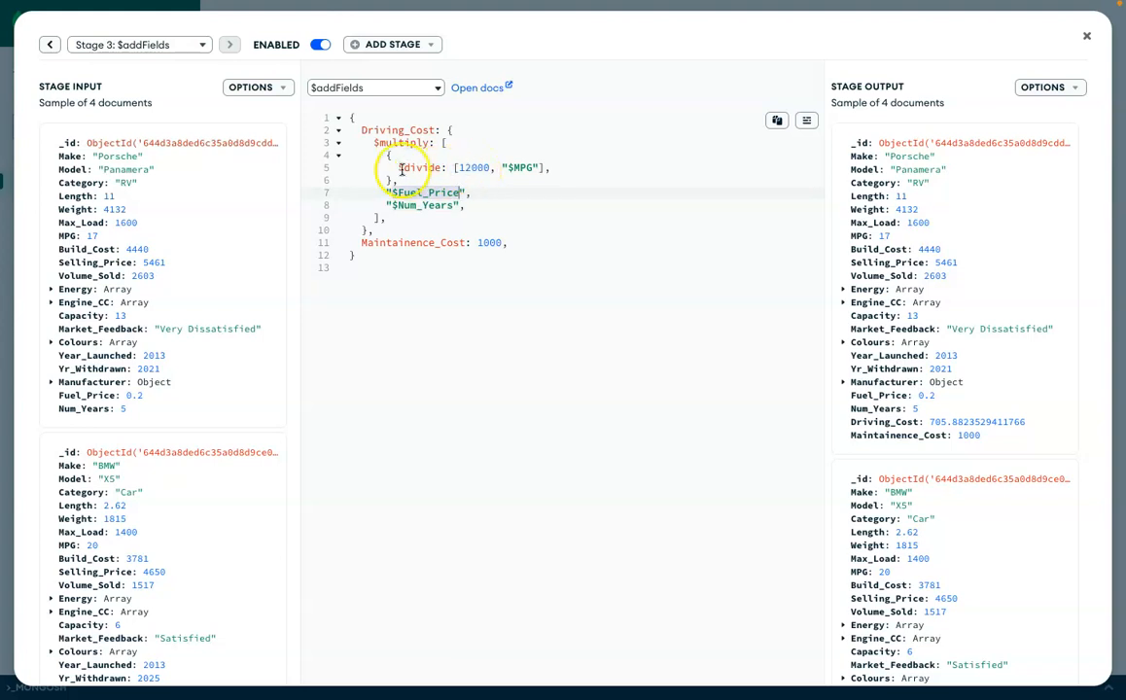
{"action": "left_click", "coordinate": [474, 167]}
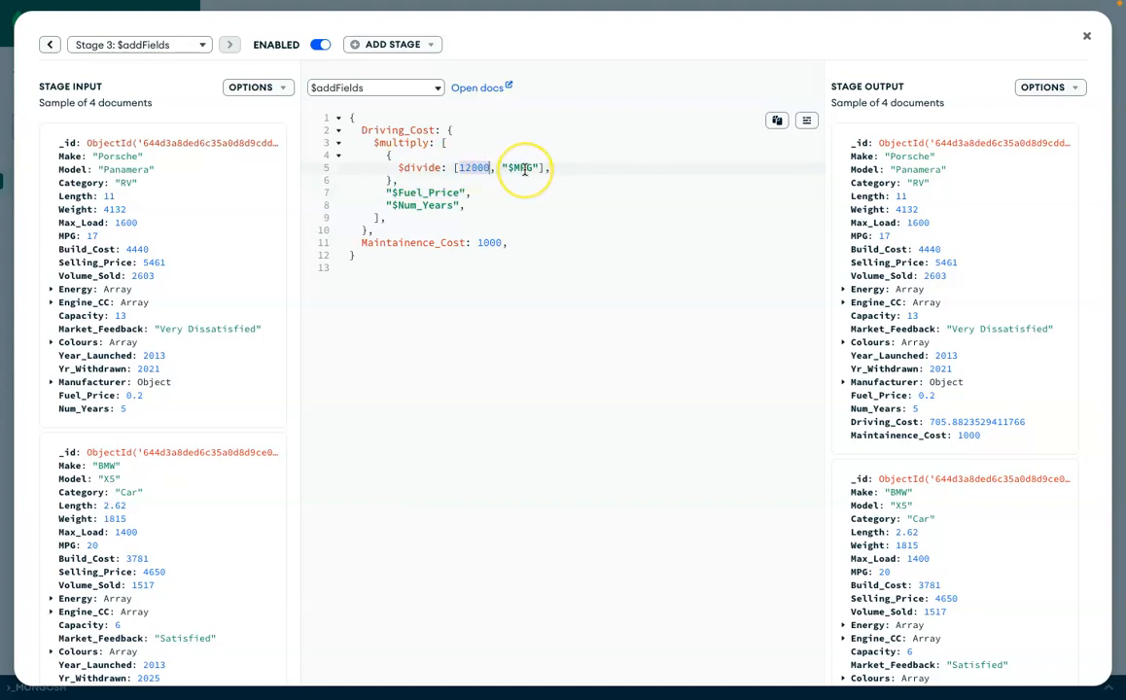
{"action": "left_click", "coordinate": [525, 168]}
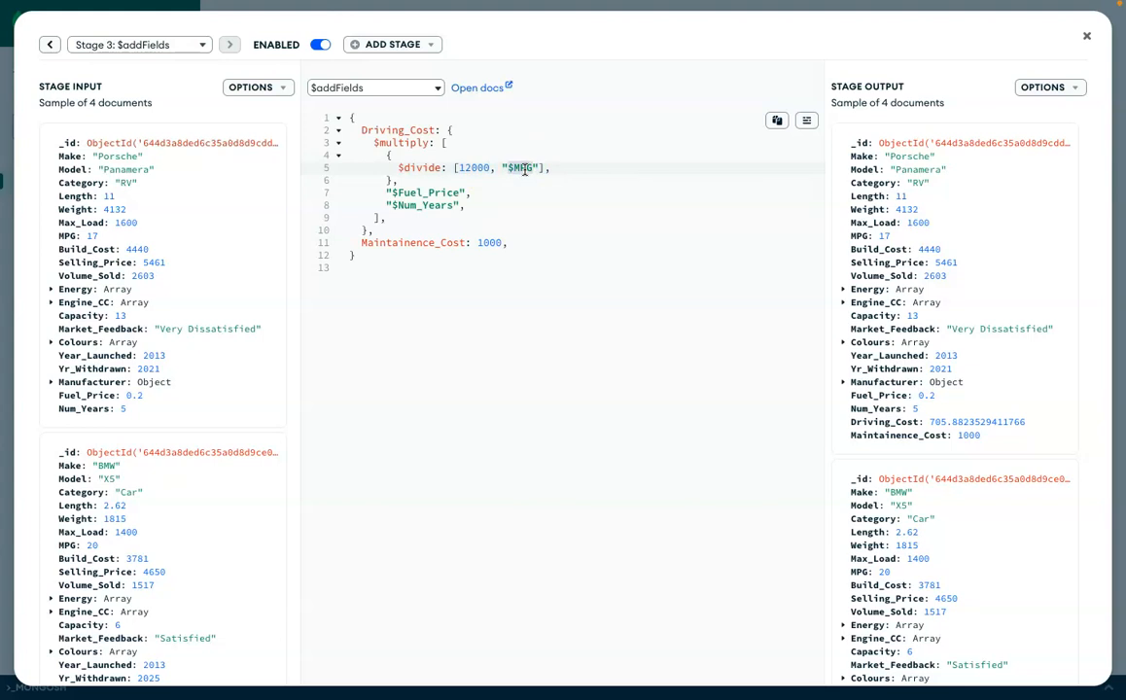
{"action": "left_click", "coordinate": [478, 168]}
{"action": "double_click", "coordinate": [479, 169]}
{"action": "double_click", "coordinate": [520, 168]}
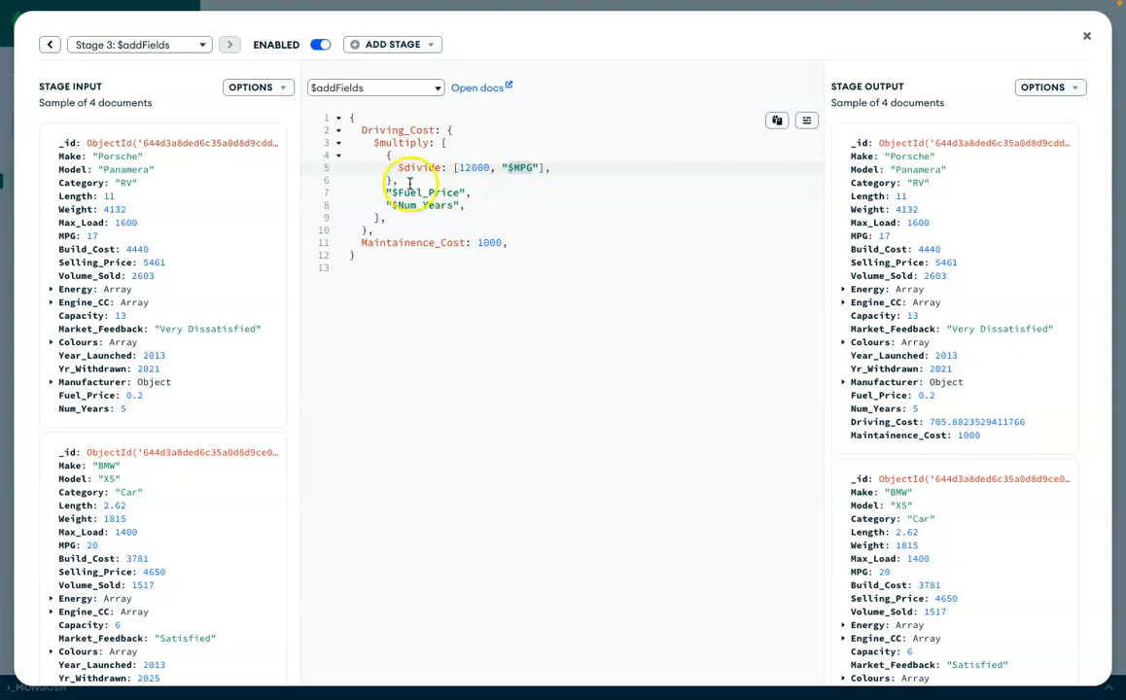
{"action": "left_click_drag", "start_coordinate": [399, 183], "coordinate": [387, 155]}
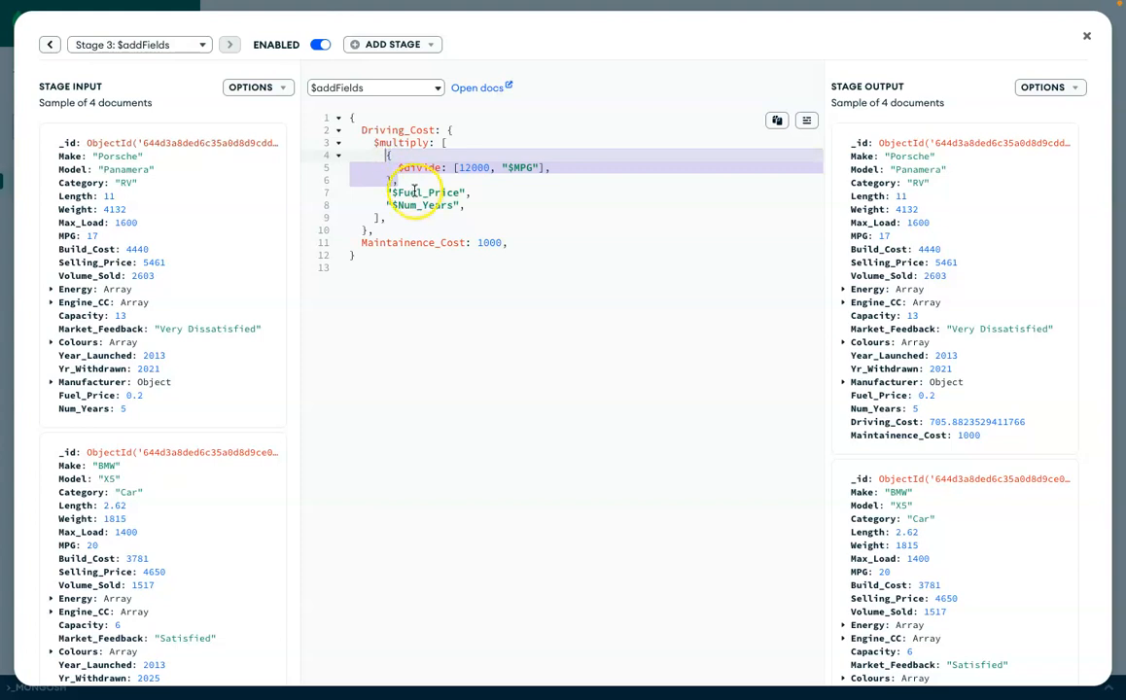
{"action": "double_click", "coordinate": [412, 192]}
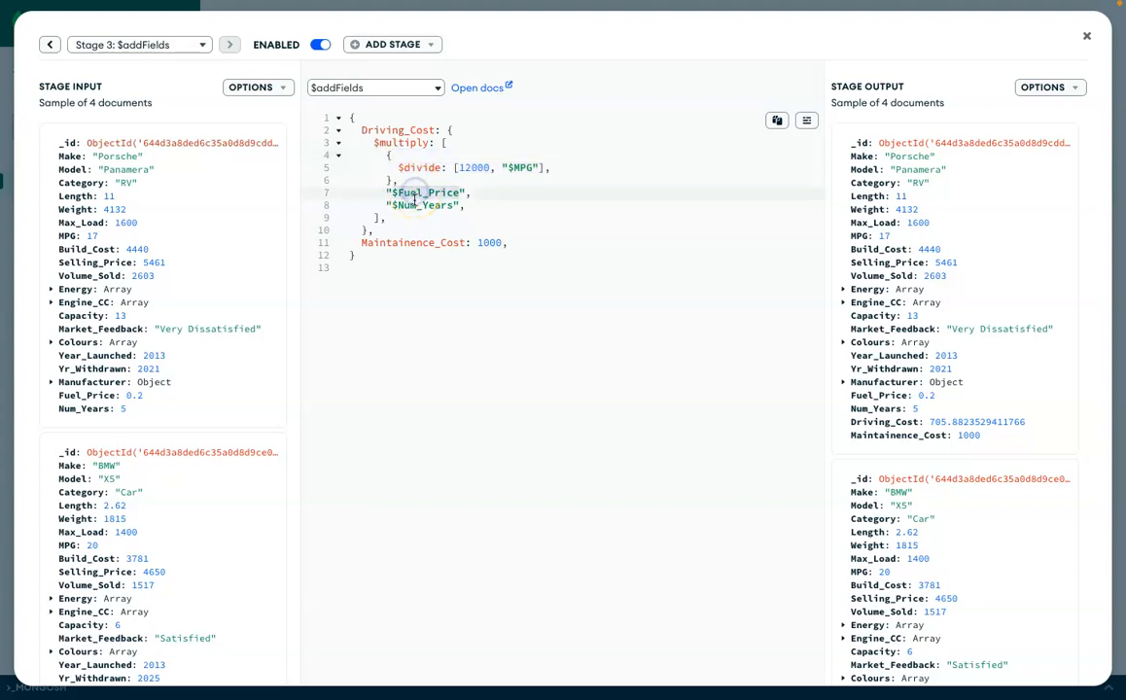
{"action": "left_click_drag", "start_coordinate": [388, 219], "coordinate": [339, 143]}
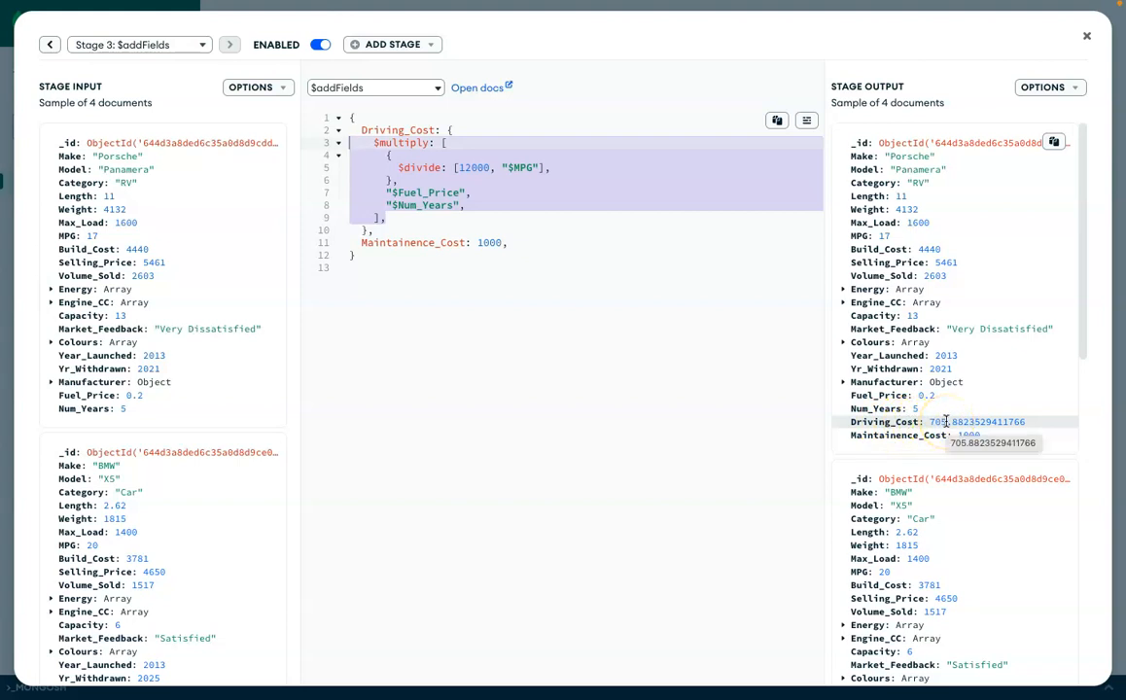
{"action": "double_click", "coordinate": [406, 243]}
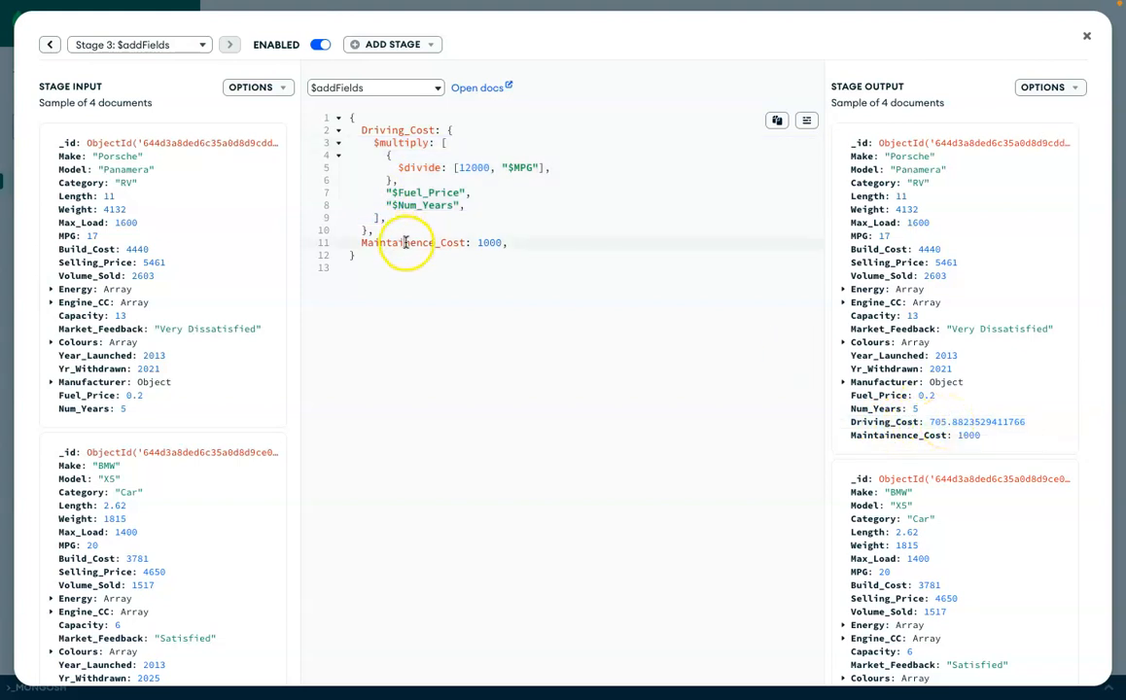
{"action": "double_click", "coordinate": [490, 242]}
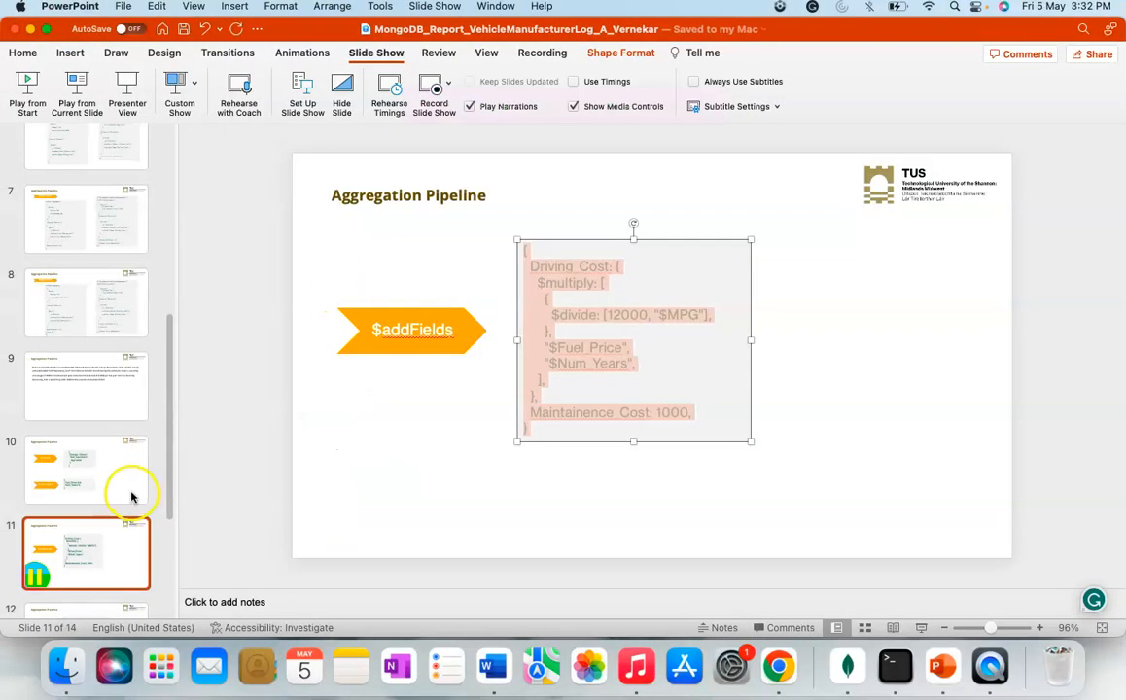
Switch to PowerPoint and copy the $project code block with the Ownership_Cost calculation from slide 12
{"action": "scroll", "coordinate": [134, 493], "scroll_direction": "down", "scroll_amount": 3}
{"action": "left_click", "coordinate": [127, 499]}
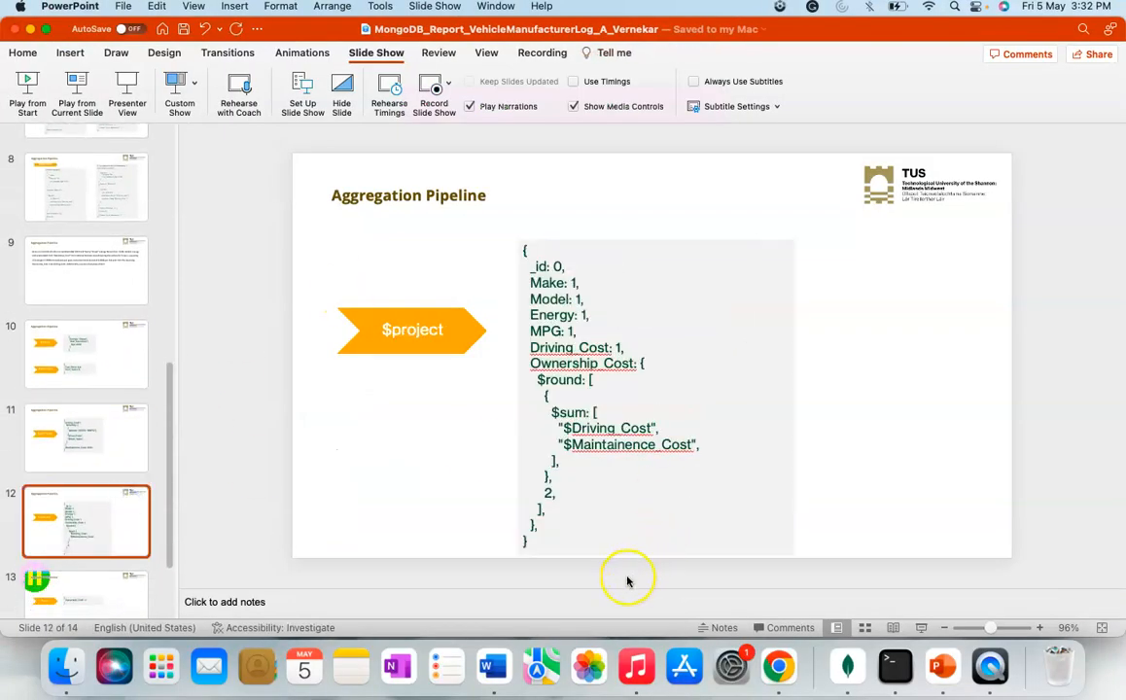
{"action": "left_click", "coordinate": [546, 540]}
{"action": "left_click_drag", "start_coordinate": [547, 540], "coordinate": [523, 241]}
{"action": "key", "text": "ctrl+c"}
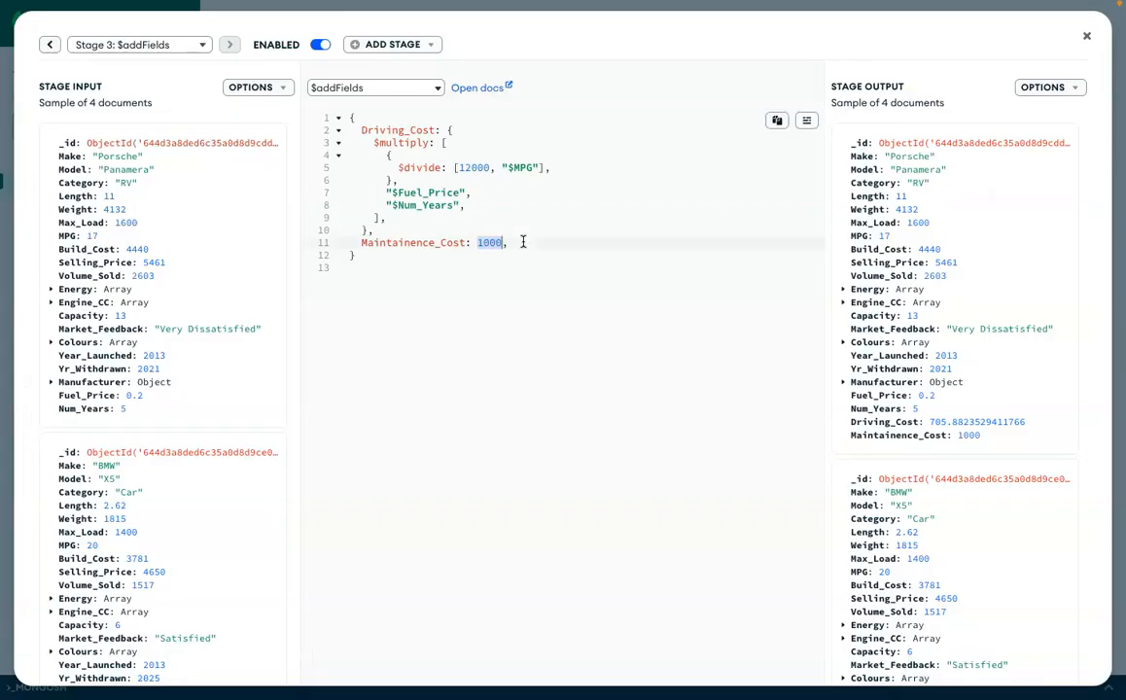
Back in MongoDB Compass, add a $project Stage 4 after Stage 3 and replace its template with the copied field list and rounded Ownership_Cost sum
{"action": "left_click", "coordinate": [369, 44]}
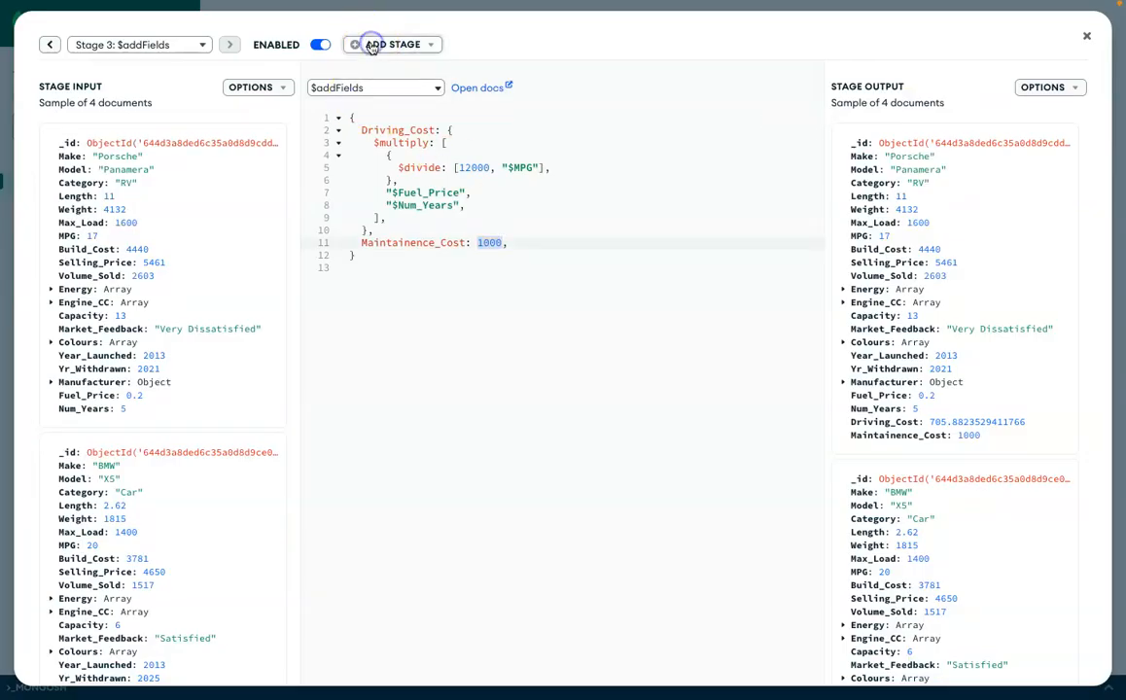
{"action": "left_click", "coordinate": [365, 83]}
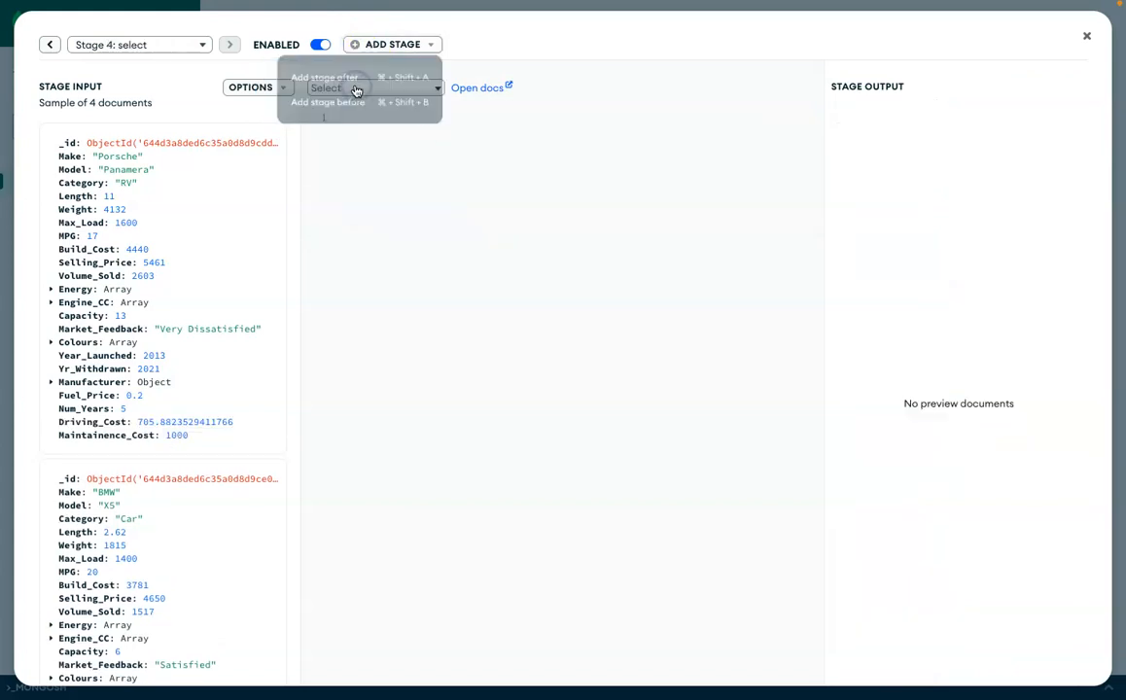
{"action": "left_click", "coordinate": [358, 87]}
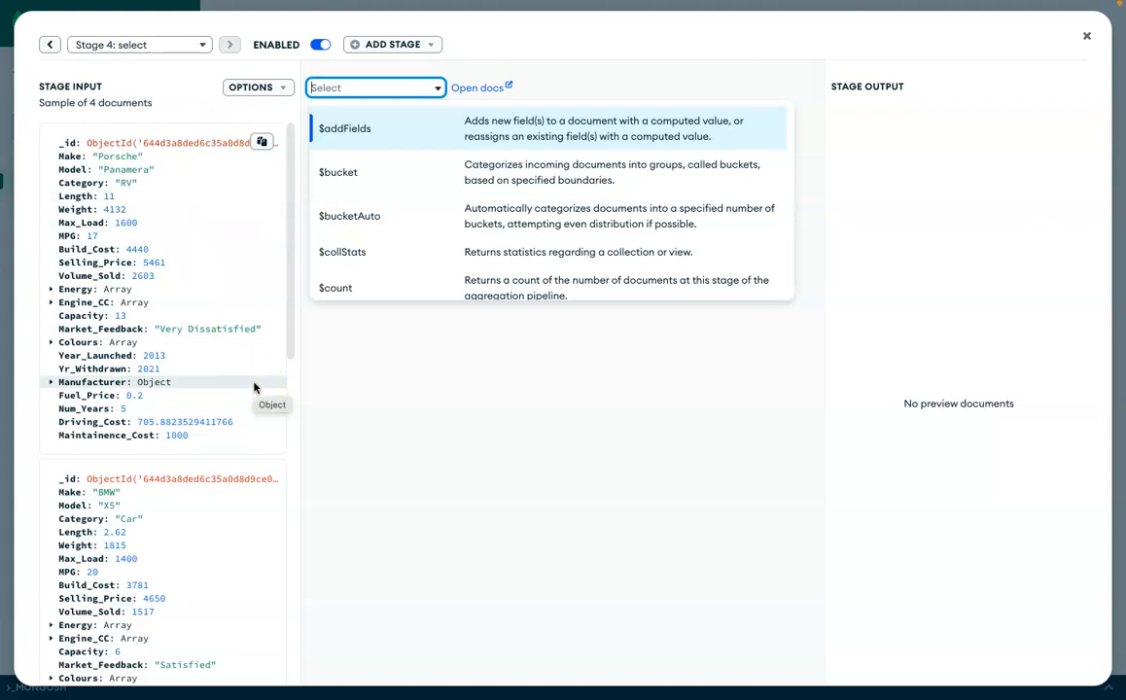
{"action": "type", "text": "proje"}
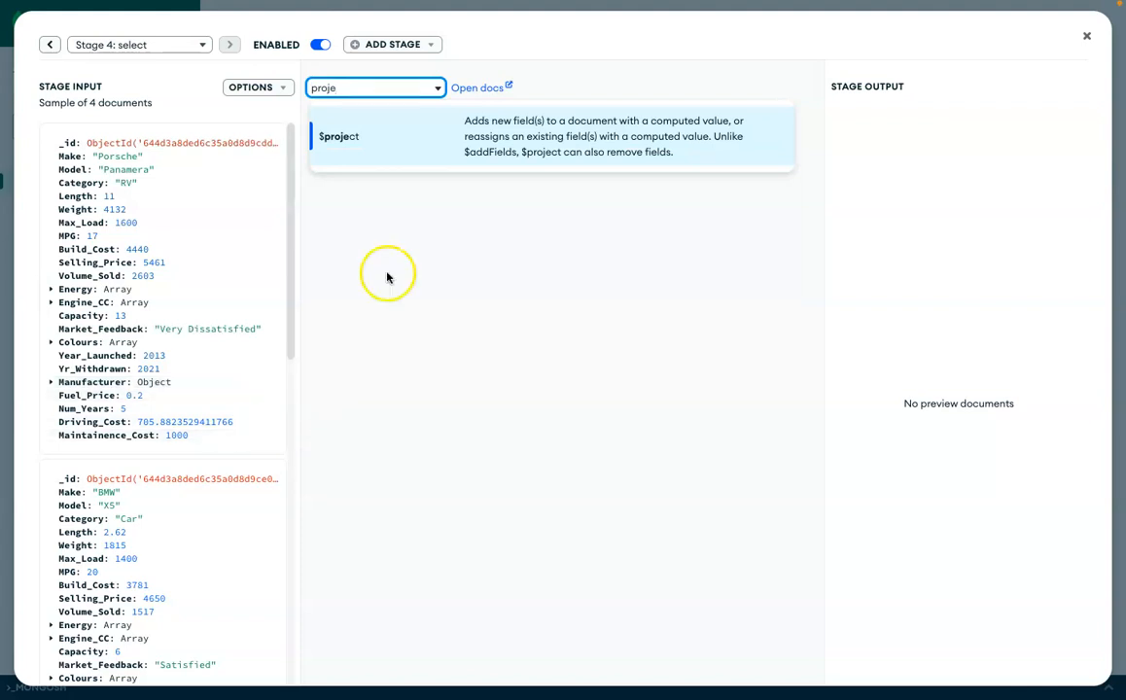
{"action": "left_click", "coordinate": [453, 167]}
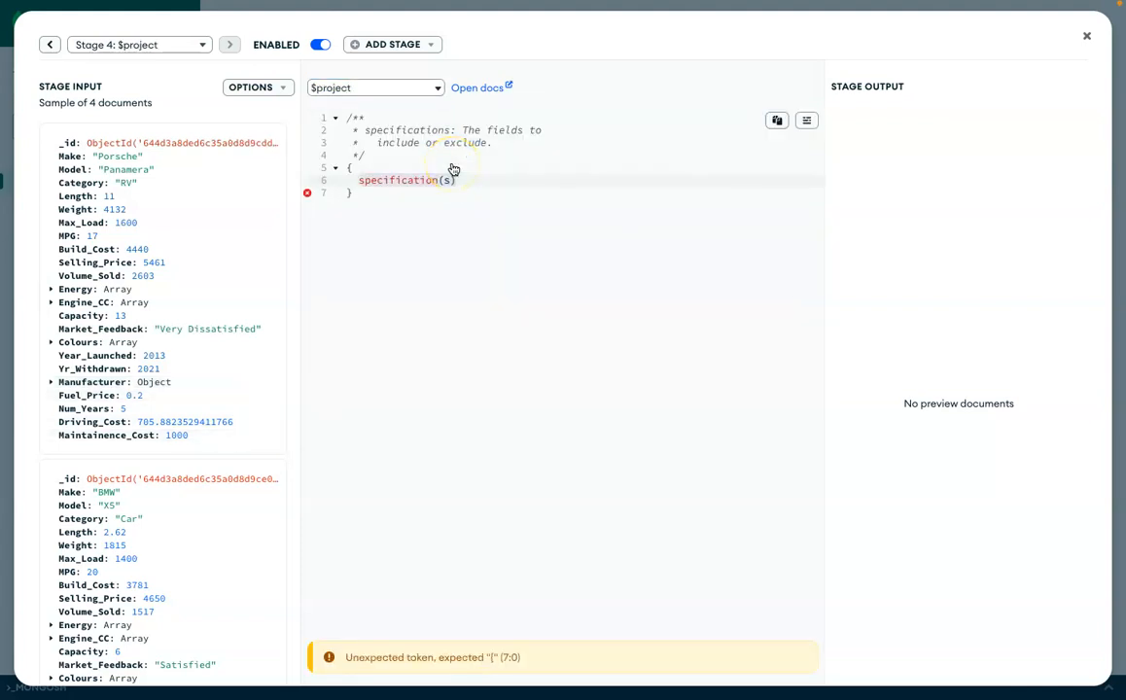
{"action": "key", "text": "ctrl+a"}
{"action": "key", "text": "ctrl+v"}
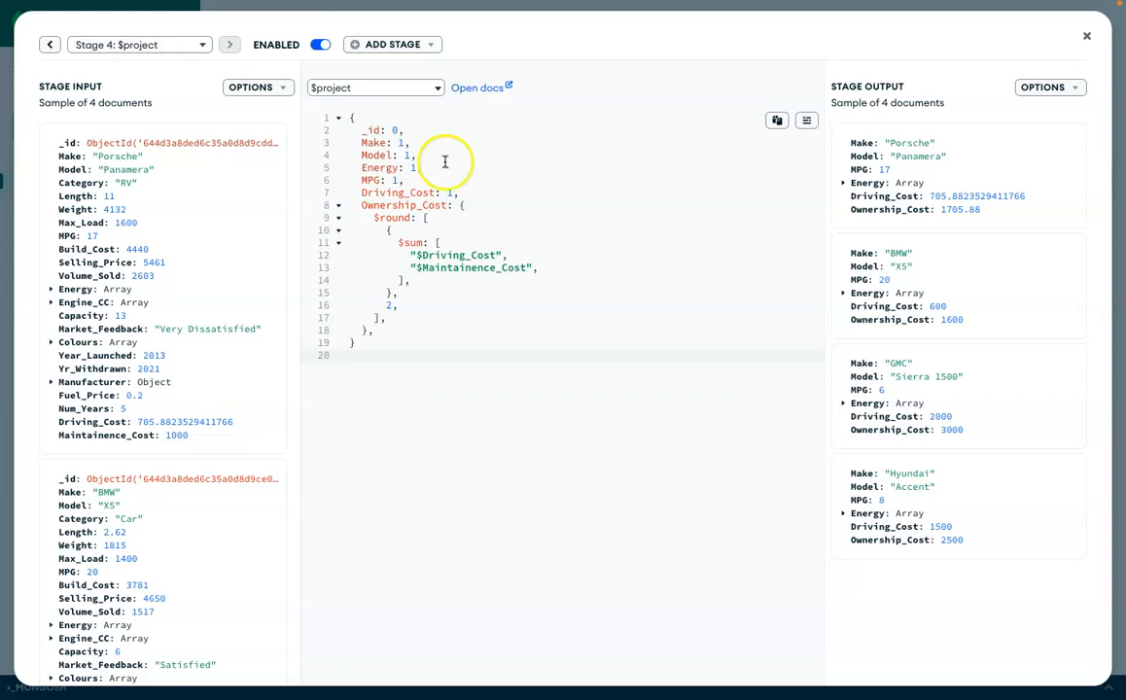
Examine the Driving_Cost and Ownership_Cost entries in the $project code, including the $sum and $round expressions, and the projected output documents
{"action": "double_click", "coordinate": [394, 194]}
{"action": "double_click", "coordinate": [396, 206]}
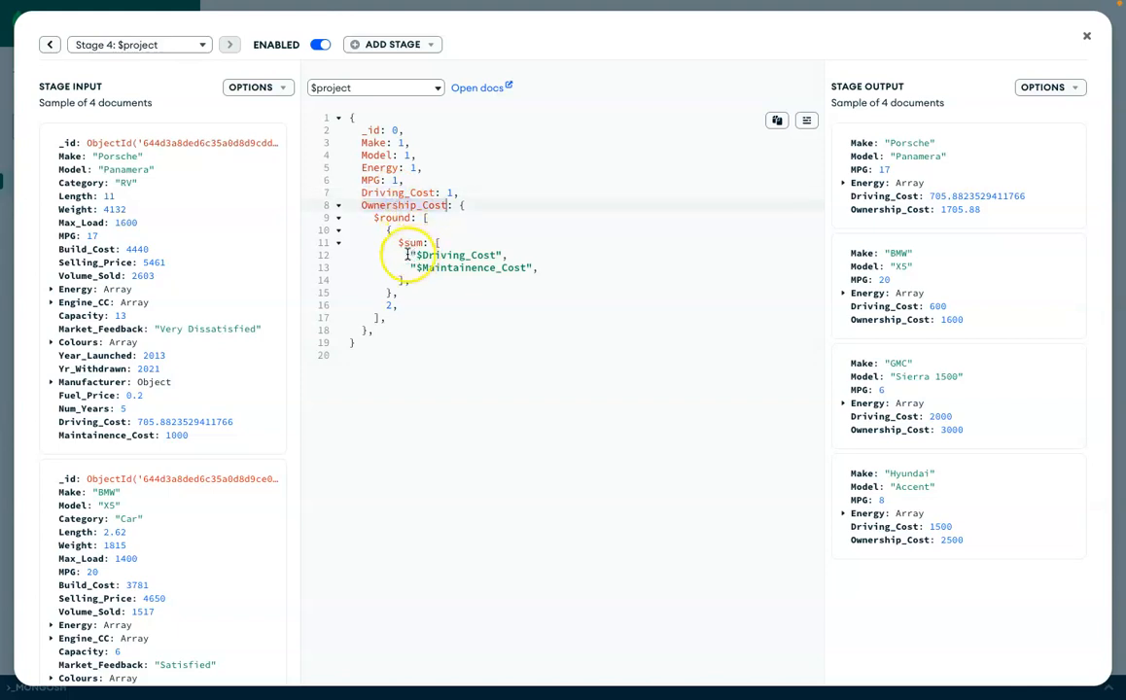
{"action": "left_click_drag", "start_coordinate": [399, 243], "coordinate": [579, 267]}
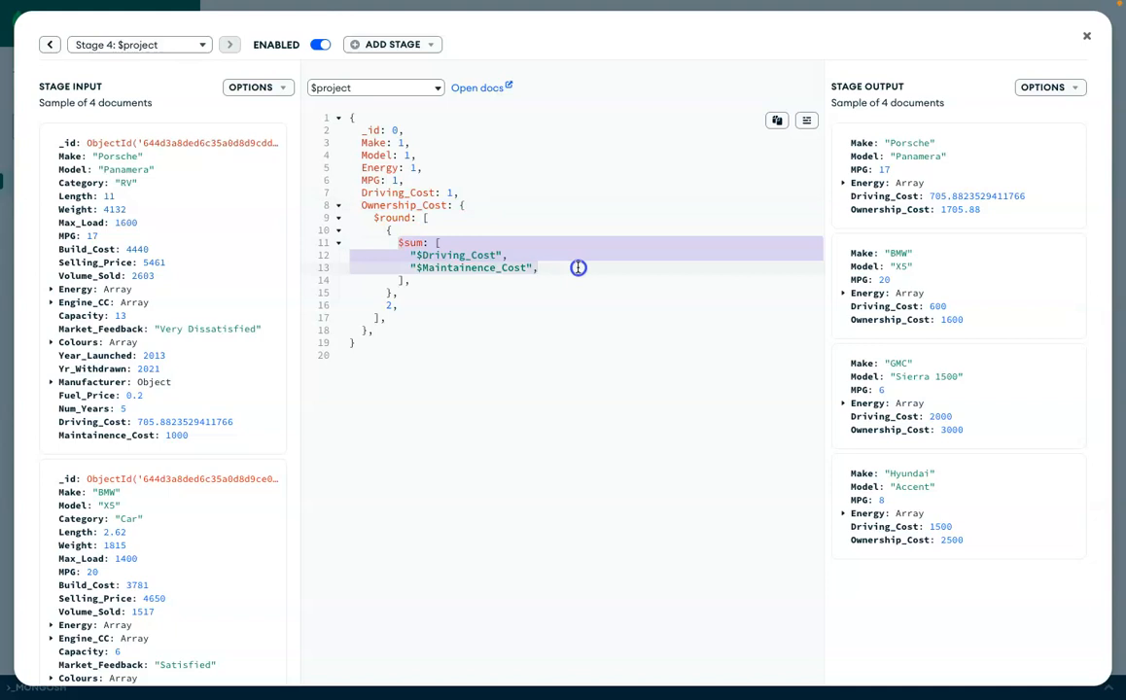
{"action": "left_click_drag", "start_coordinate": [578, 268], "coordinate": [578, 281]}
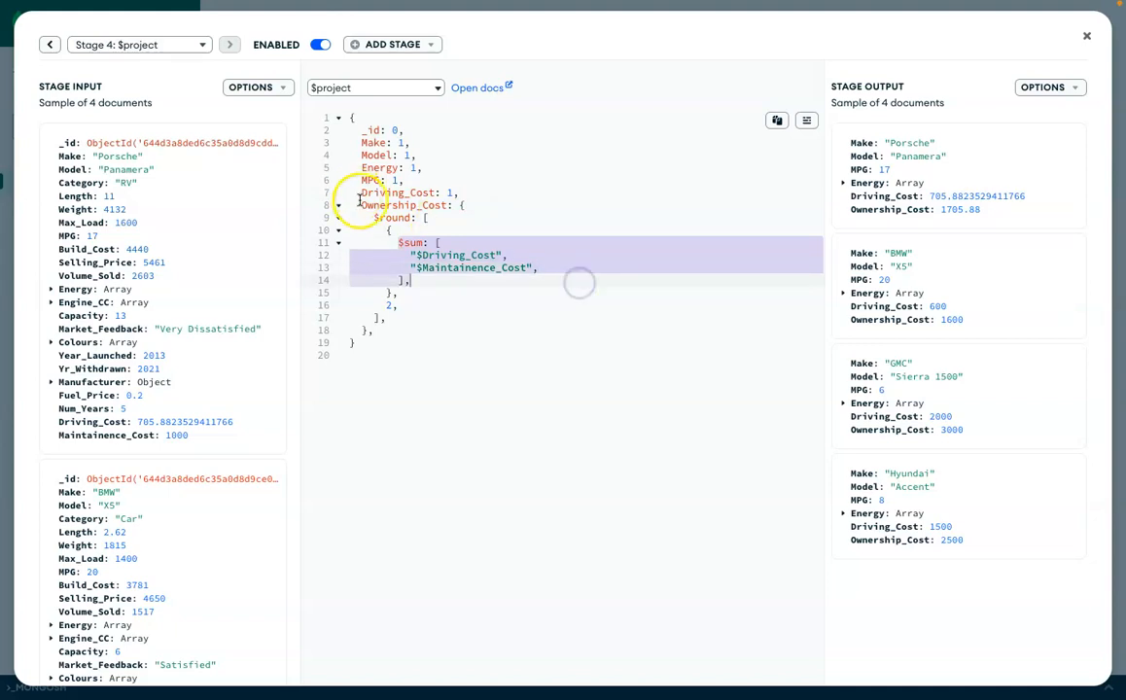
{"action": "double_click", "coordinate": [402, 220]}
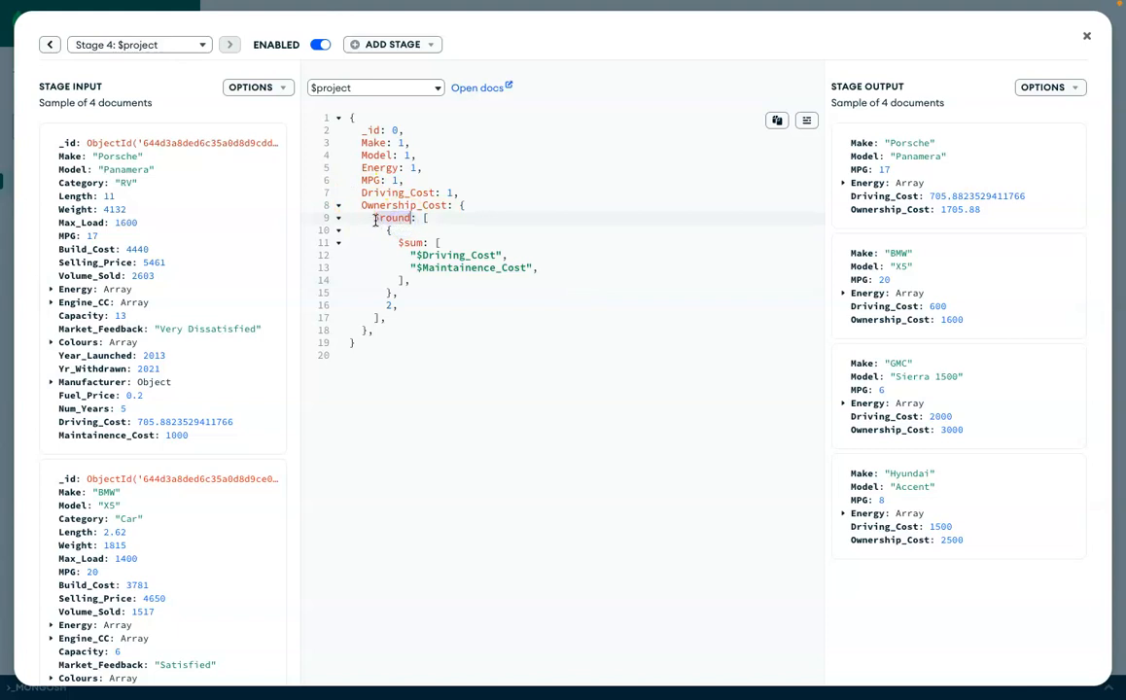
{"action": "left_click_drag", "start_coordinate": [376, 220], "coordinate": [317, 223]}
{"action": "key", "text": "ctrl+z"}
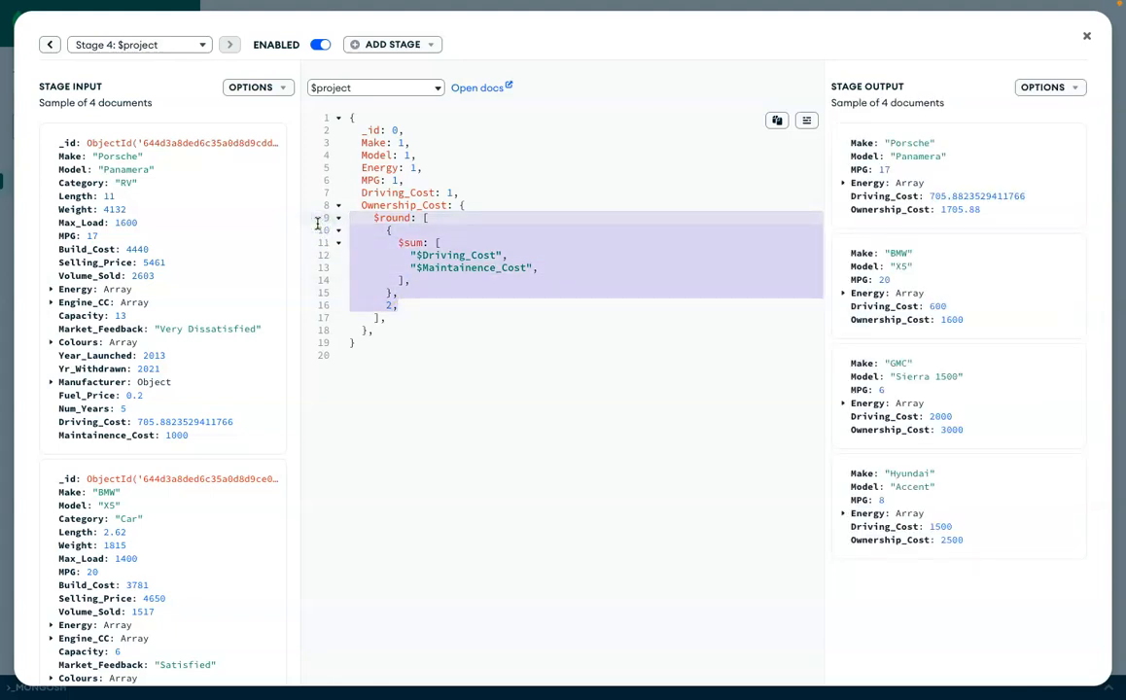
{"action": "left_click", "coordinate": [878, 172]}
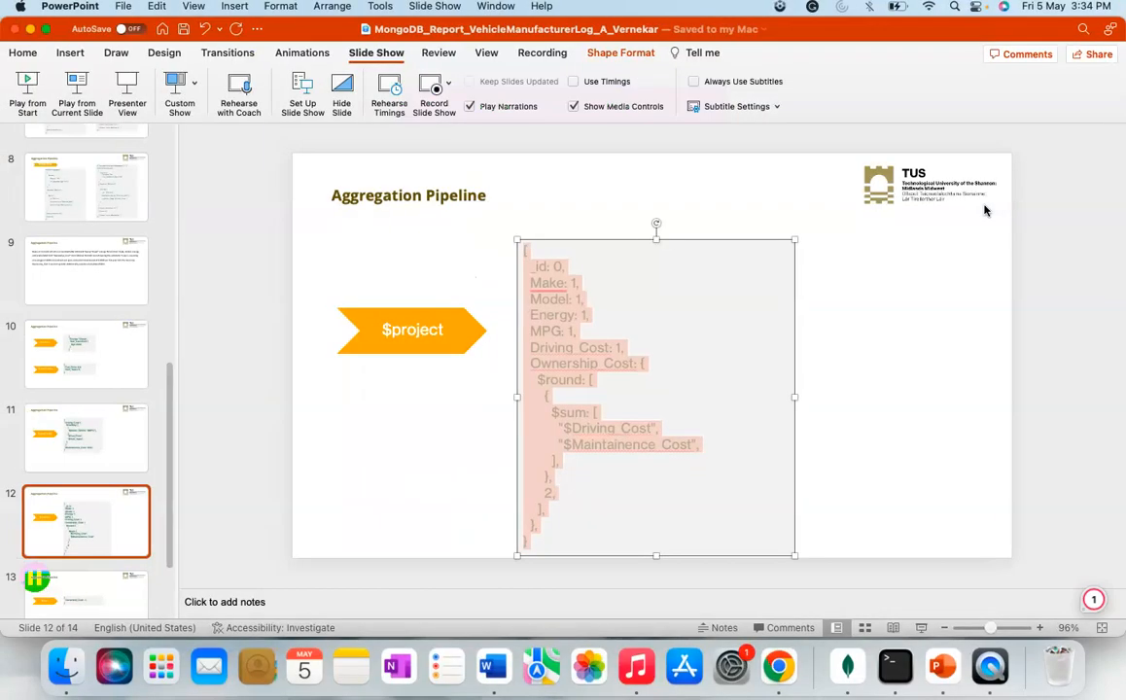
Copy the $sort code block with the Ownership_Cost key from slide 13
{"action": "scroll", "coordinate": [127, 556], "scroll_direction": "down", "scroll_amount": 2}
{"action": "scroll", "coordinate": [117, 530], "scroll_direction": "down", "scroll_amount": 2}
{"action": "left_click", "coordinate": [108, 516]}
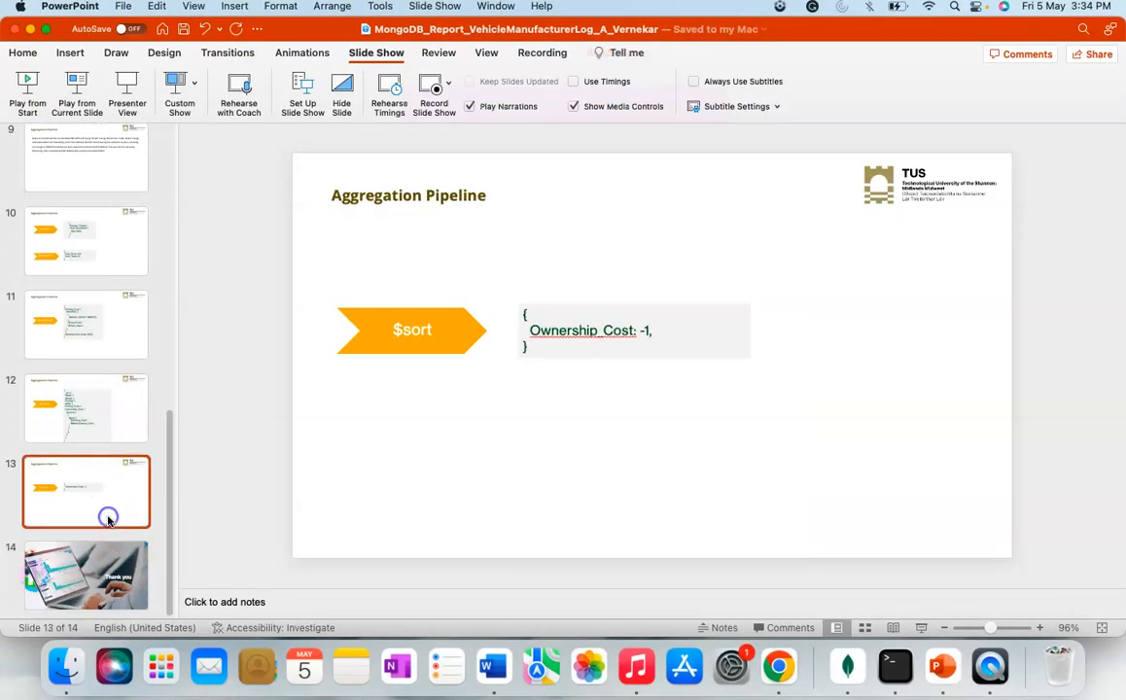
{"action": "left_click_drag", "start_coordinate": [536, 336], "coordinate": [522, 312]}
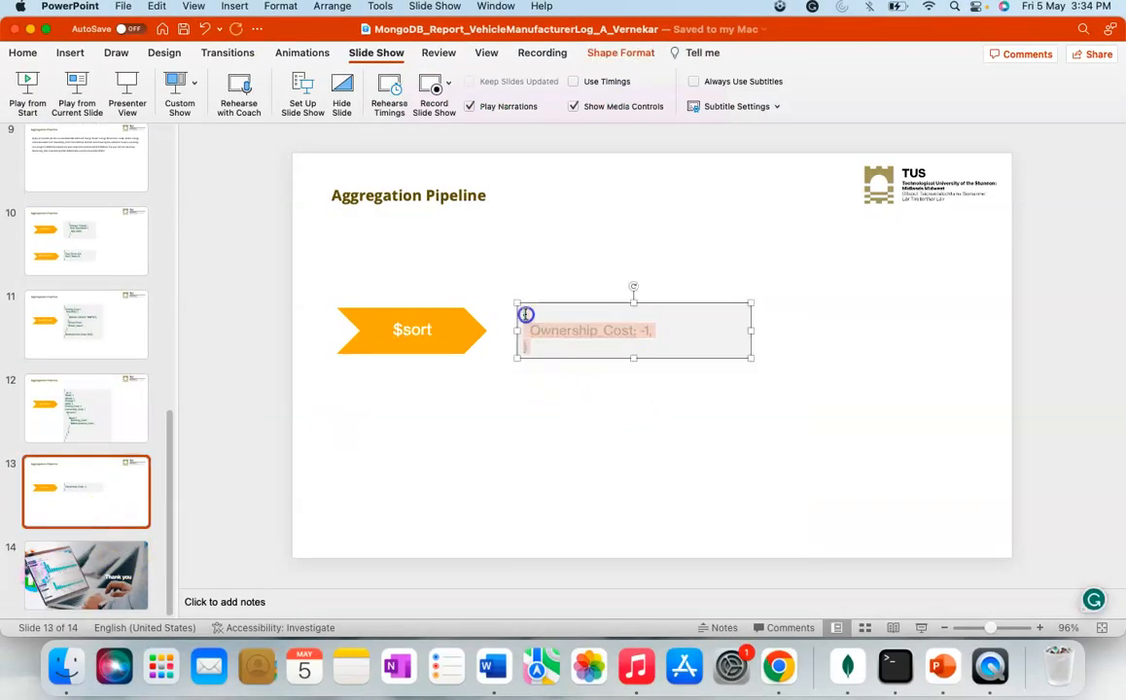
{"action": "key", "text": "super+c"}
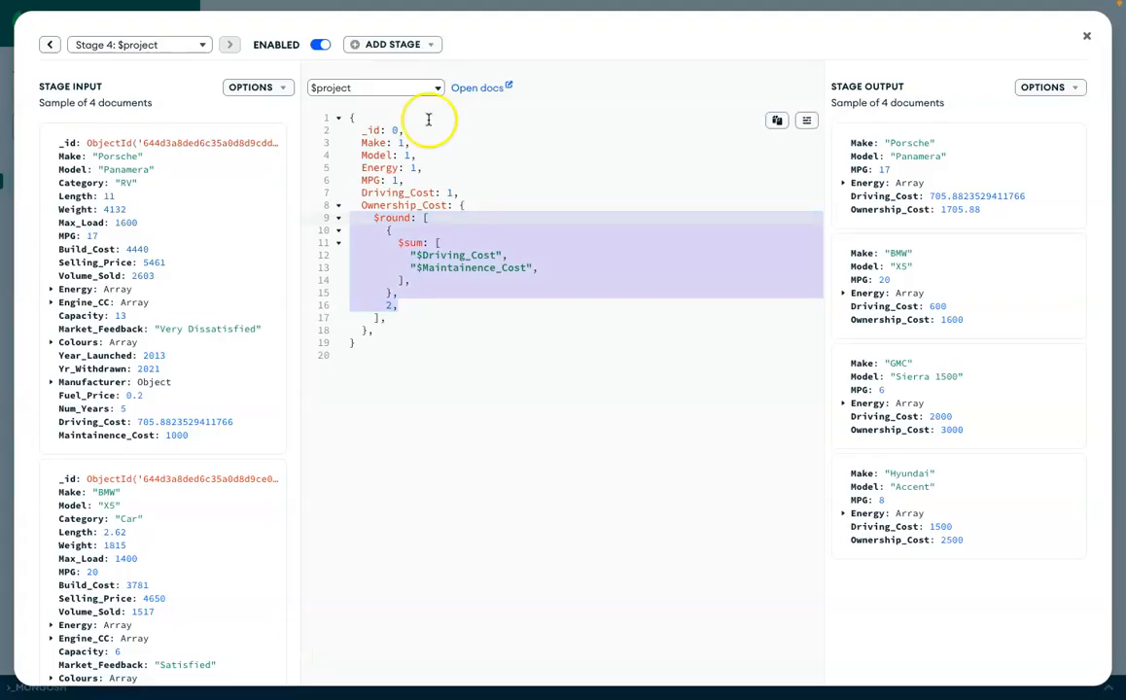
Back in MongoDB Compass, add a $sort Stage 5 after Stage 4 and replace its template with the copied Ownership_Cost: -1 code
{"action": "left_click", "coordinate": [387, 45]}
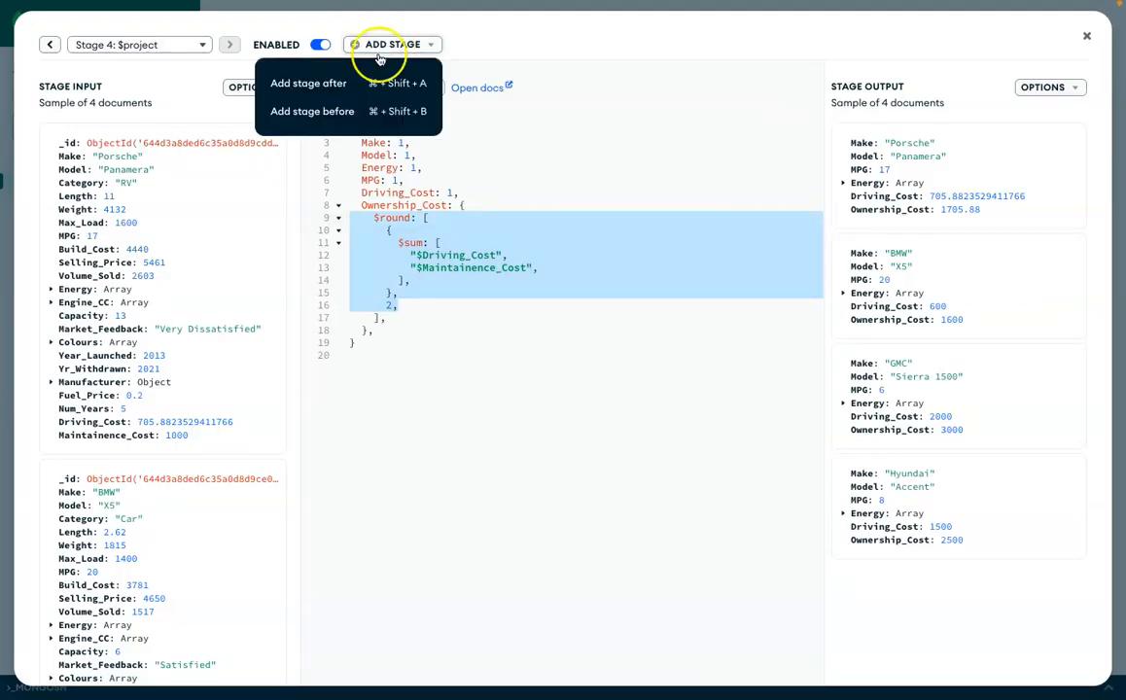
{"action": "left_click", "coordinate": [357, 84]}
{"action": "left_click", "coordinate": [356, 84]}
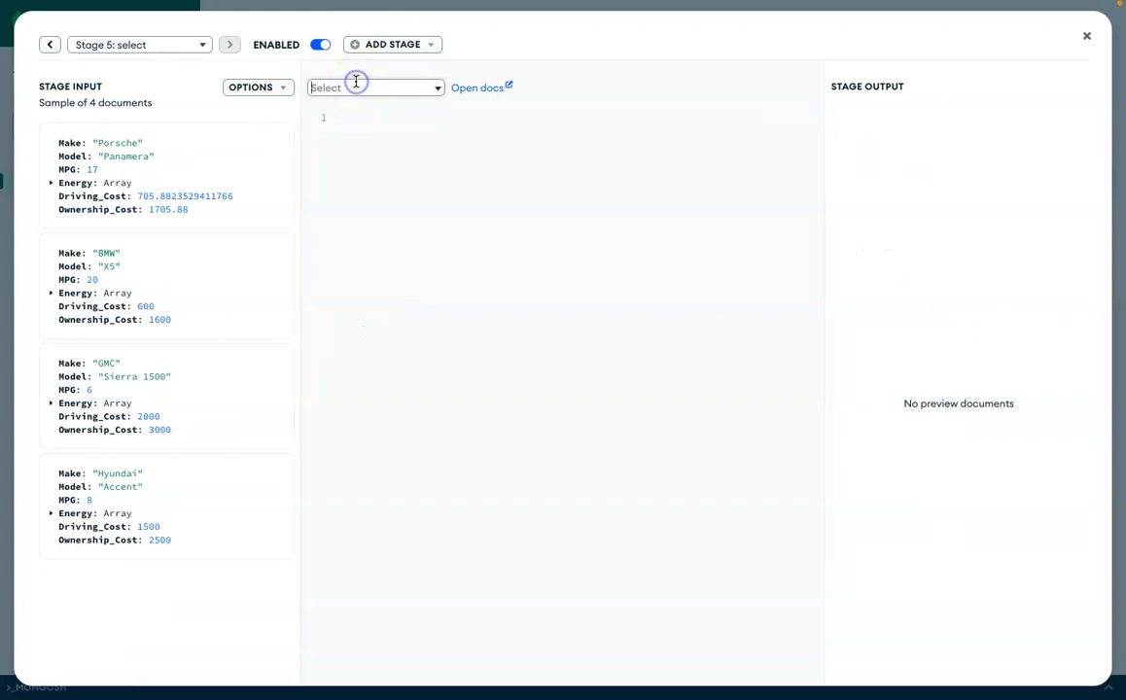
{"action": "type", "text": "sort"}
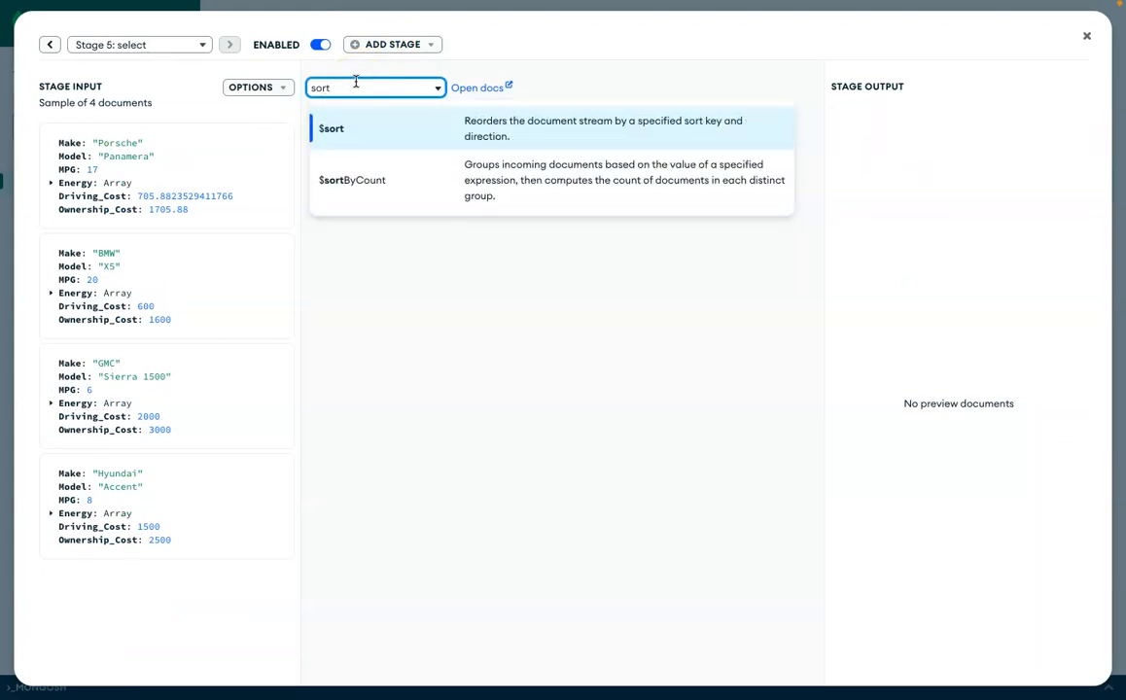
{"action": "left_click", "coordinate": [360, 123]}
{"action": "left_click", "coordinate": [370, 181]}
{"action": "key", "text": "ctrl+a"}
{"action": "key", "text": "ctrl+v"}
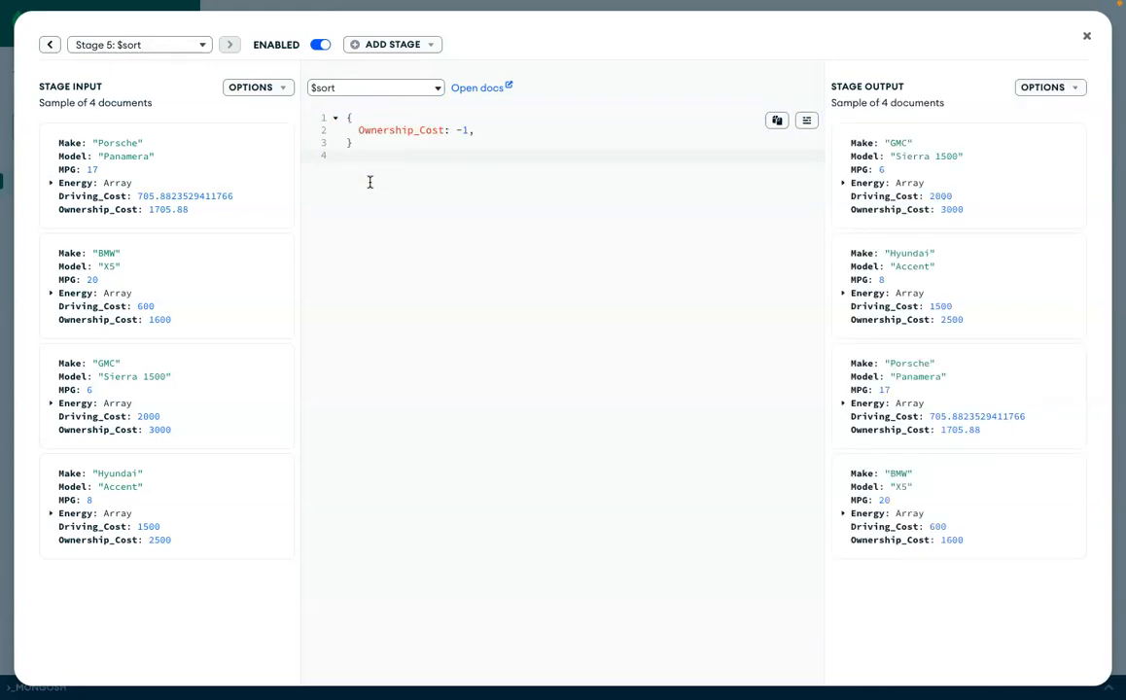
Change the Ownership_Cost sort direction to 1 for ascending order and check the Ownership_Cost values in the stage output
{"action": "left_click", "coordinate": [463, 129]}
{"action": "key", "text": "BackSpace"}
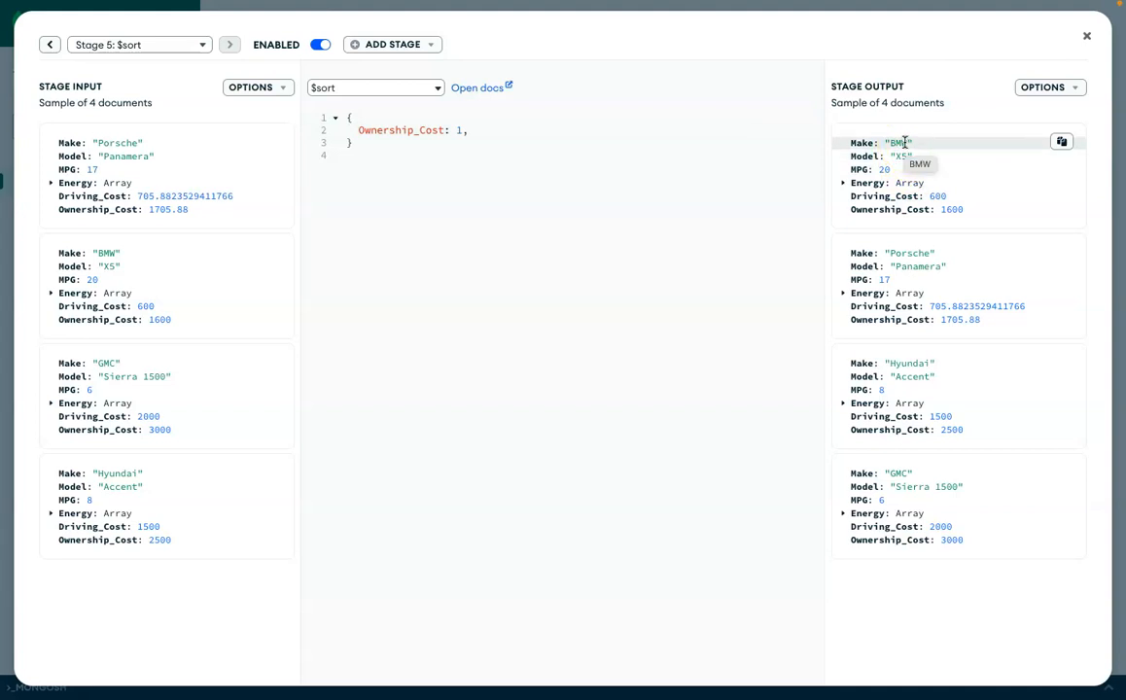
{"action": "left_click", "coordinate": [955, 210]}
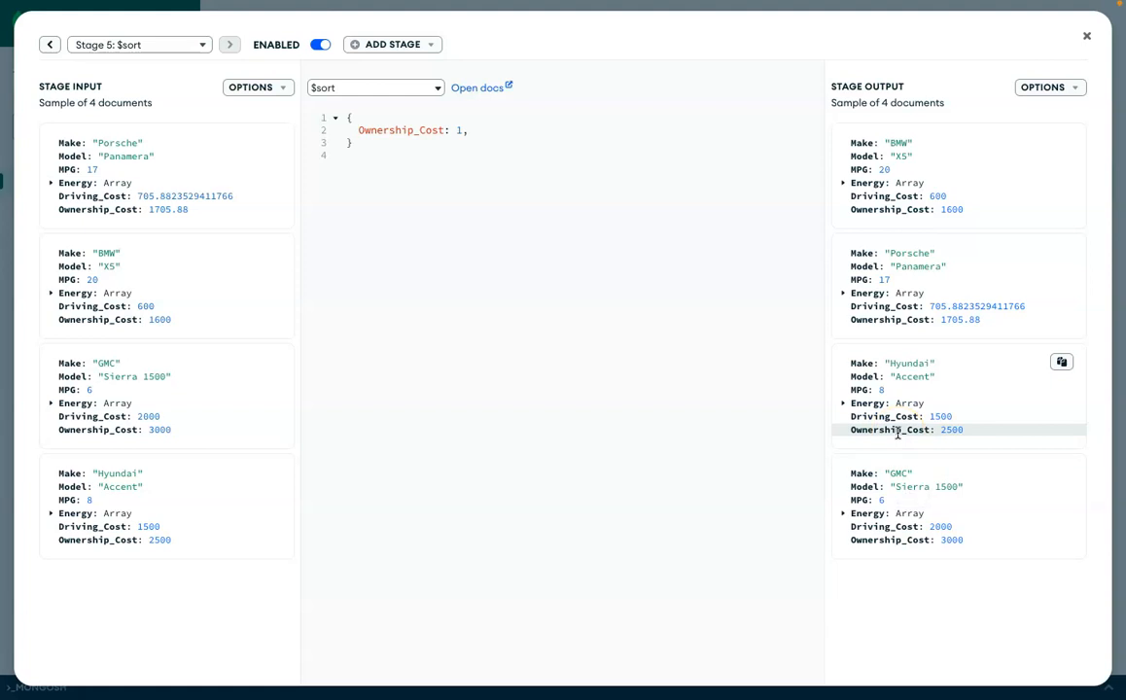
Close the focused stage editor, run the complete five-stage pipeline and look through the returned documents
{"action": "left_click", "coordinate": [1088, 39]}
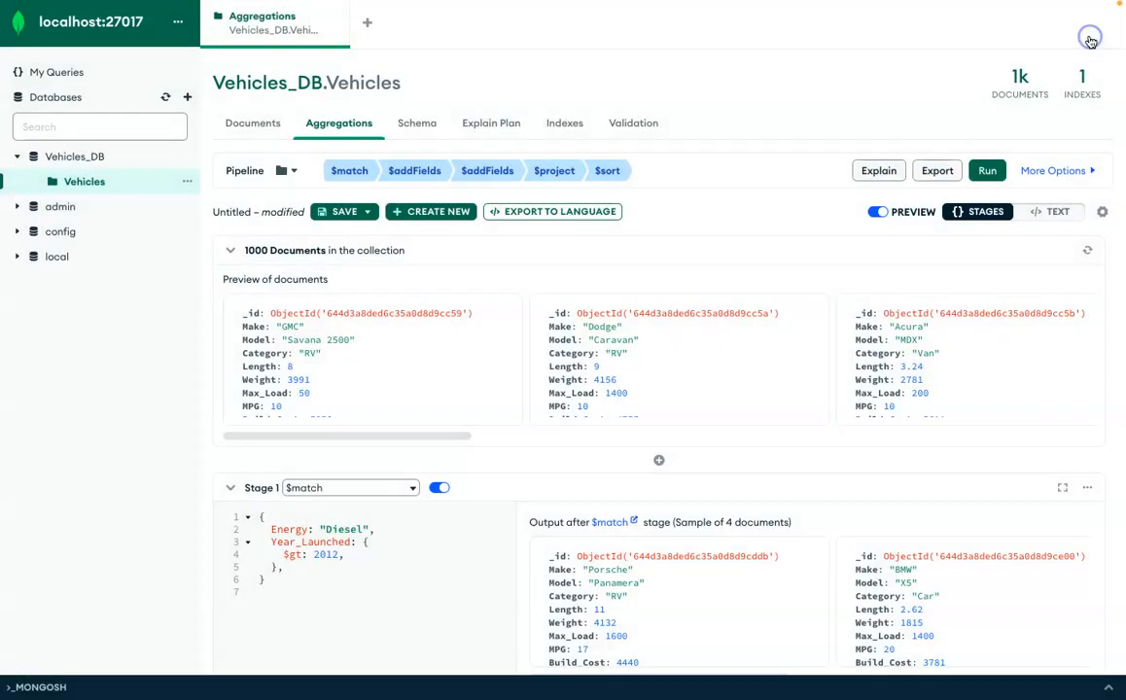
{"action": "left_click", "coordinate": [988, 172]}
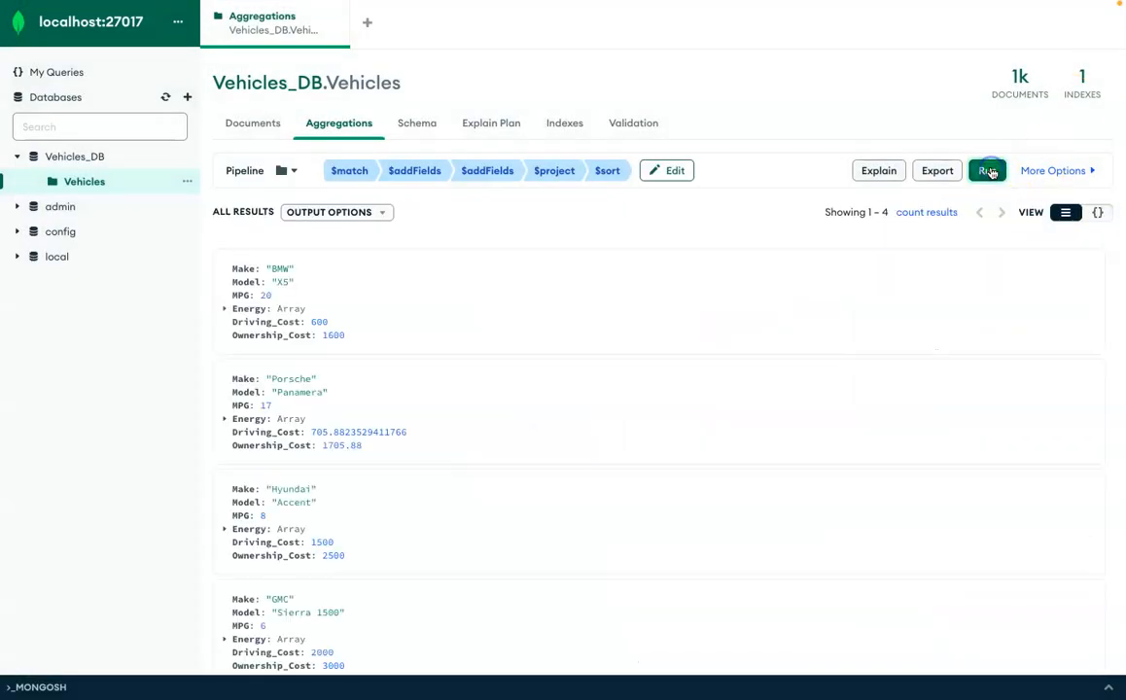
{"action": "scroll", "coordinate": [797, 403], "scroll_direction": "down", "scroll_amount": 1}
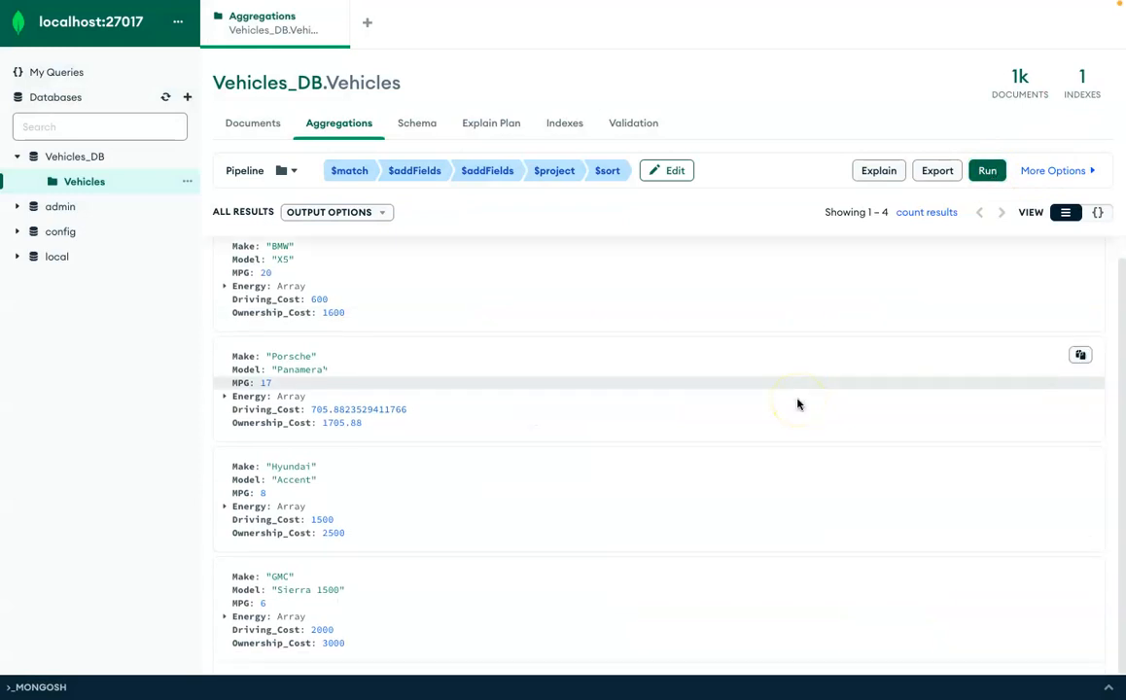
{"action": "scroll", "coordinate": [797, 403], "scroll_direction": "up", "scroll_amount": 1}
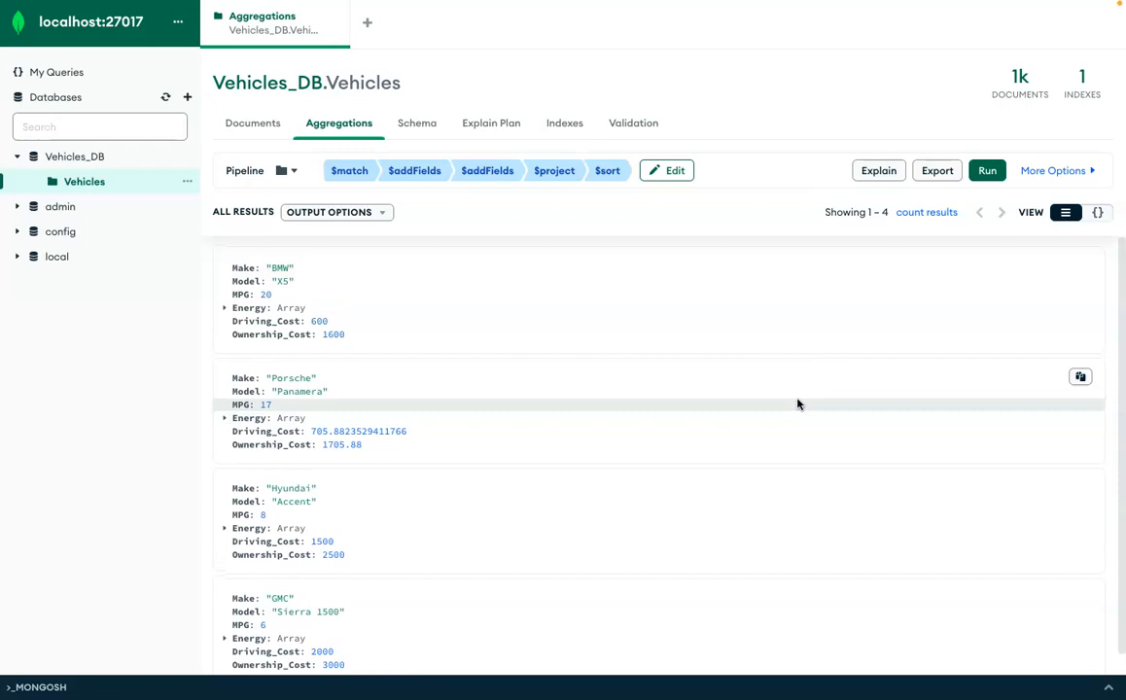
Switch to PowerPoint to show the closing Thank you slide
{"action": "key", "text": "ctrl+Right"}
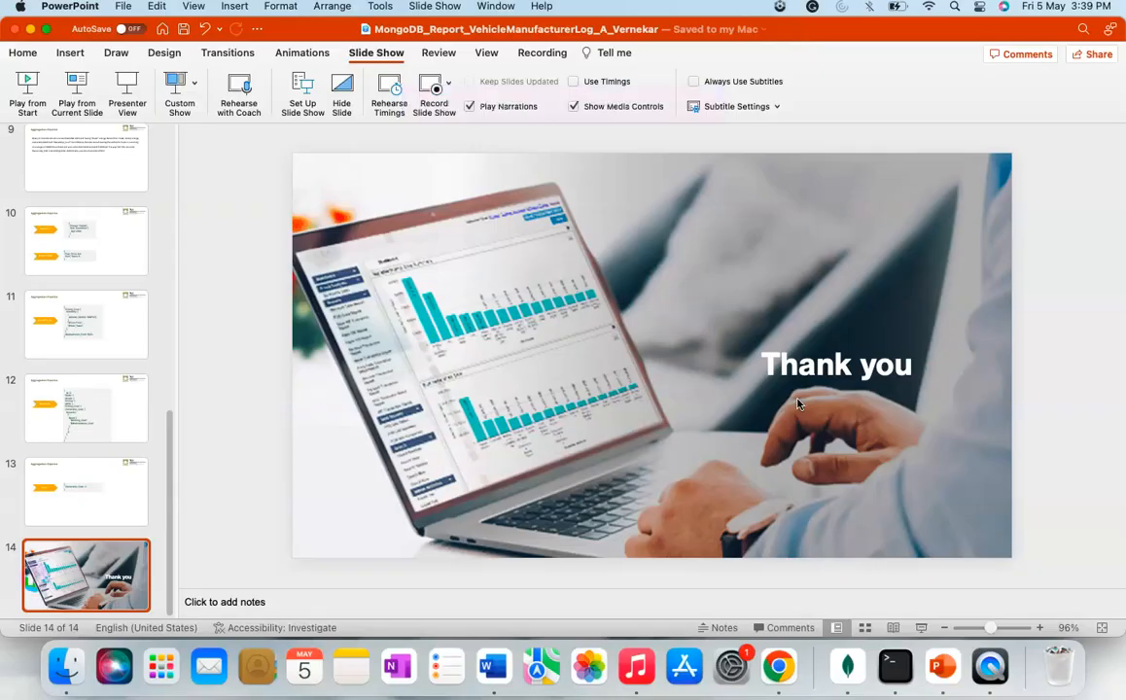